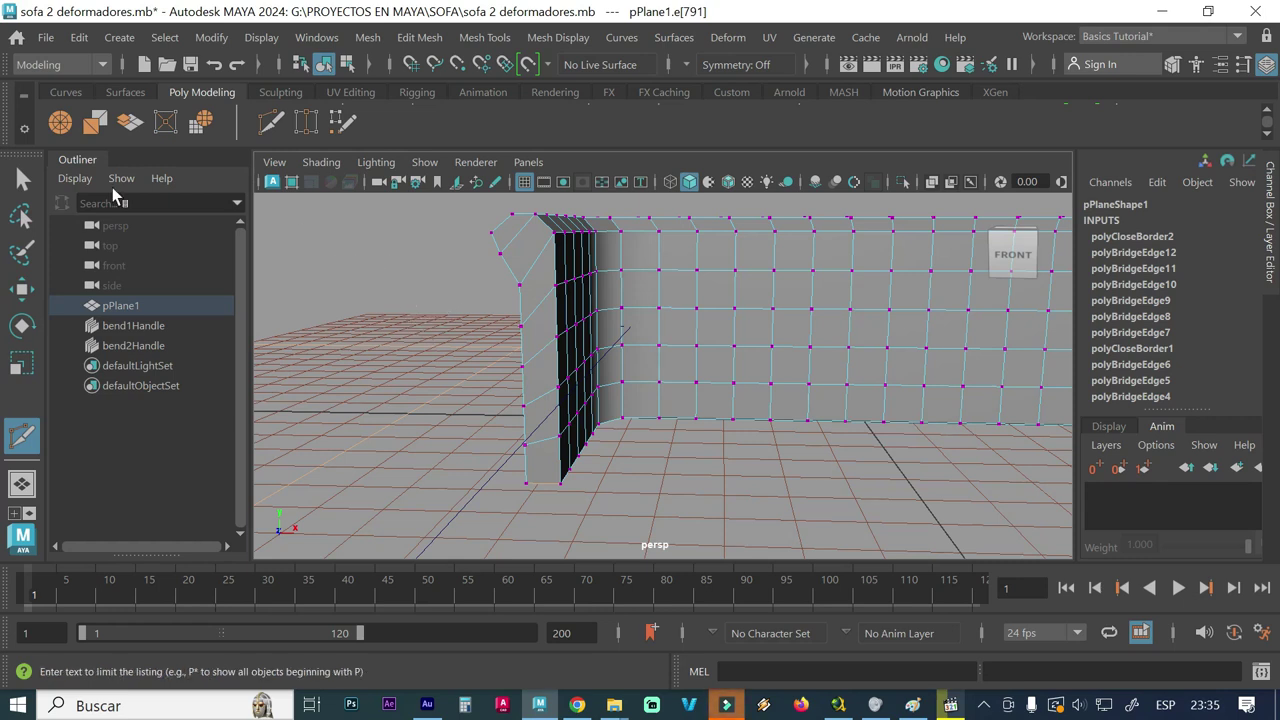
# Activate the Multi-Cut tool and bring the sofa's back wall into view.
pyautogui.click(22, 178)
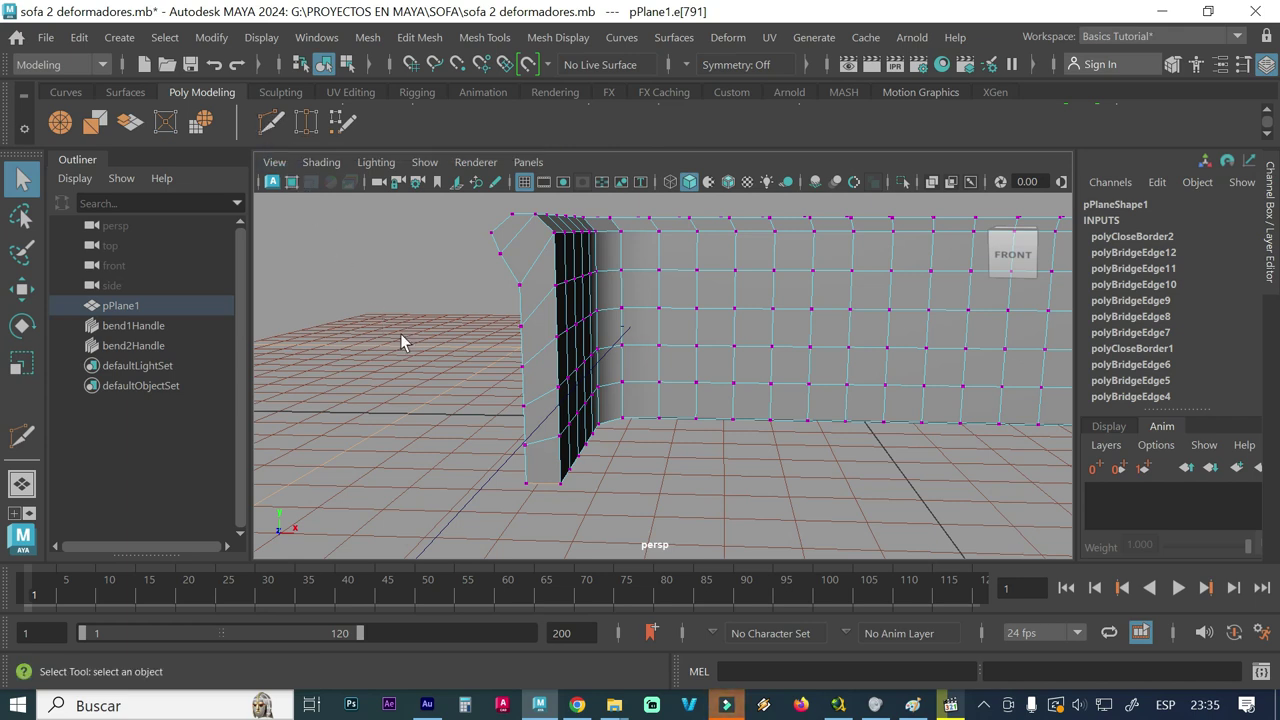
pyautogui.click(270, 122)
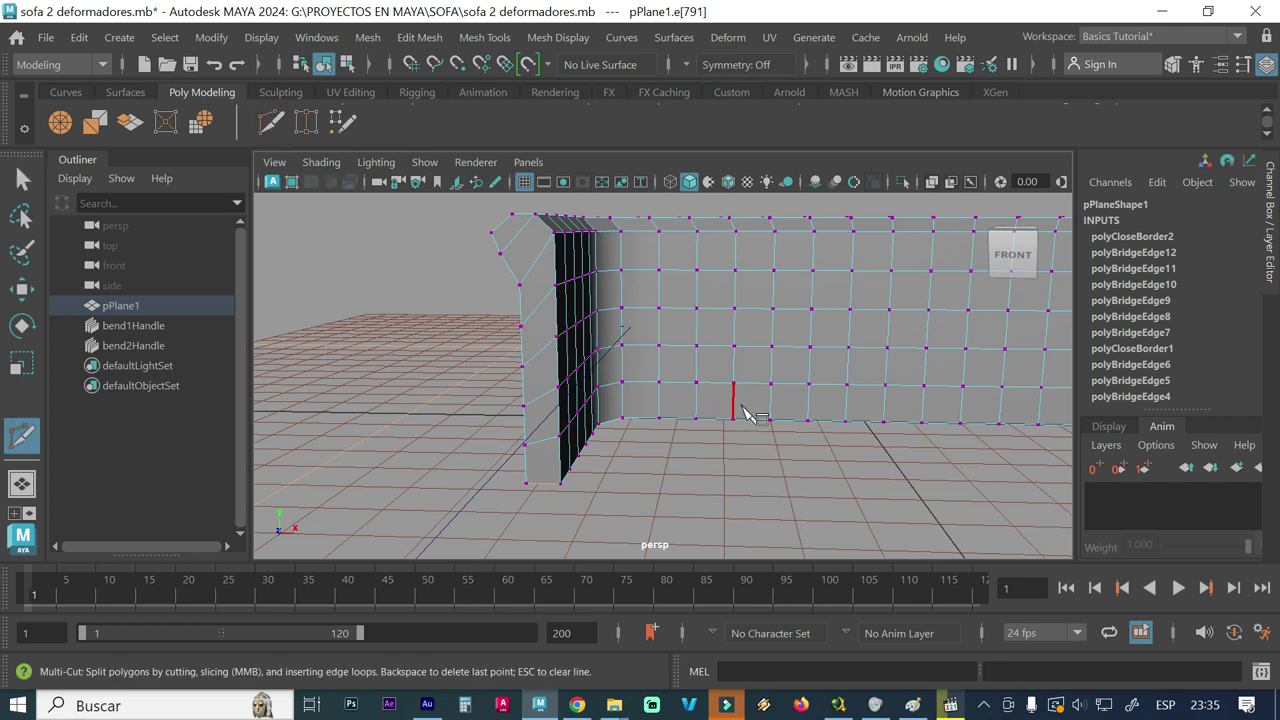
pyautogui.keyDown('alt'); pyautogui.moveTo(823, 434); pyautogui.dragTo(655, 462); pyautogui.keyUp('alt')
pyautogui.keyDown('alt'); pyautogui.moveTo(655, 462); pyautogui.dragTo(686, 371, button='middle'); pyautogui.keyUp('alt')
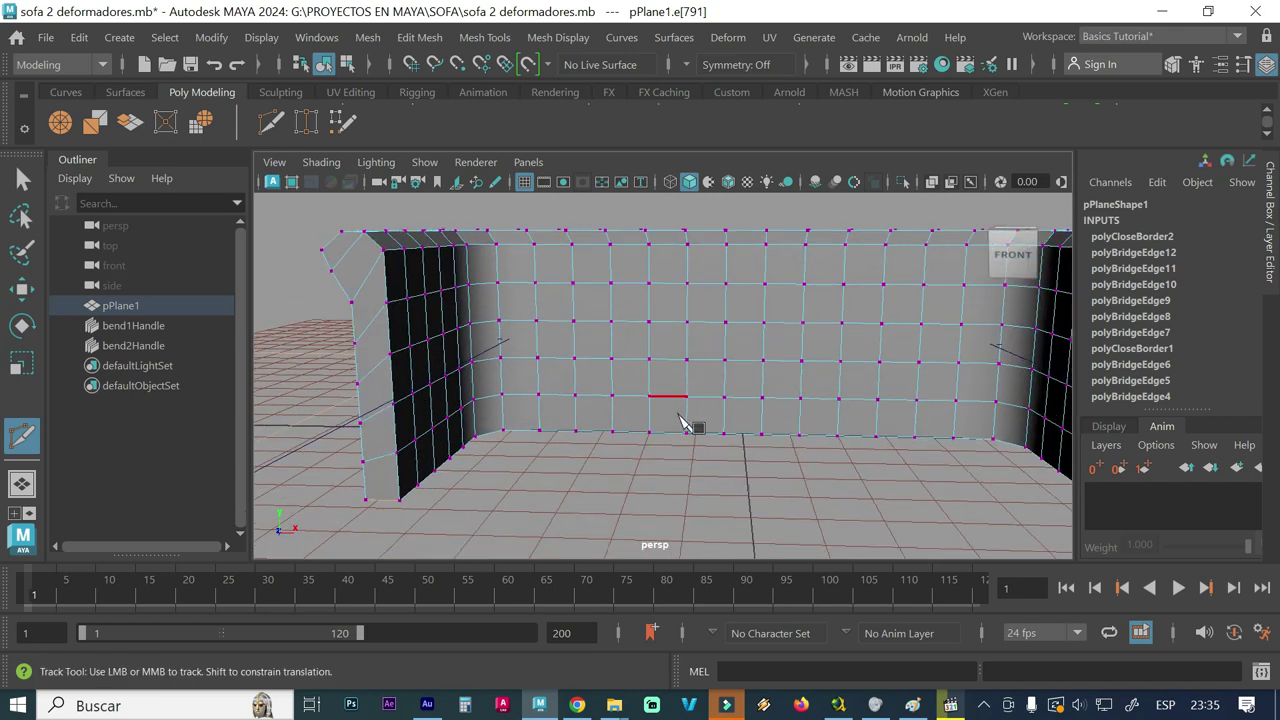
pyautogui.click(810, 485)
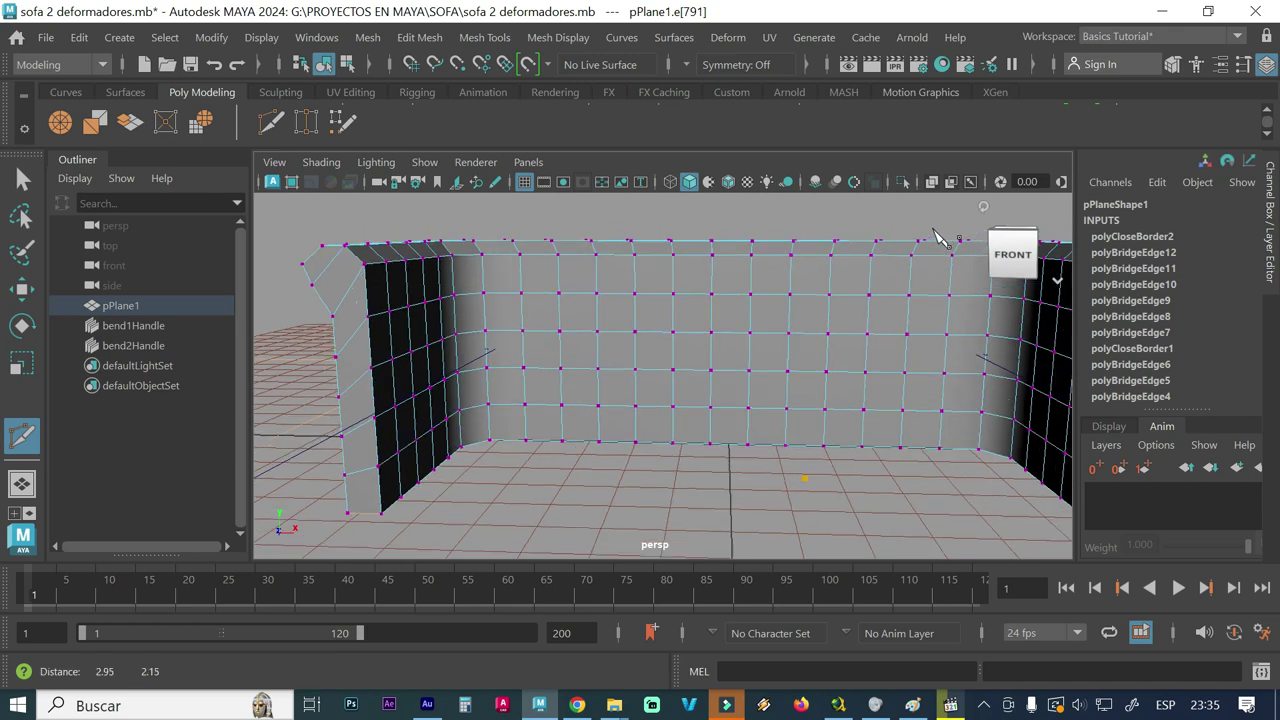
# Slice a diagonal cut across the sofa's back wall near the right arm.
pyautogui.keyDown('alt'); pyautogui.moveTo(958, 225); pyautogui.dragTo(925, 285); pyautogui.keyUp('alt')
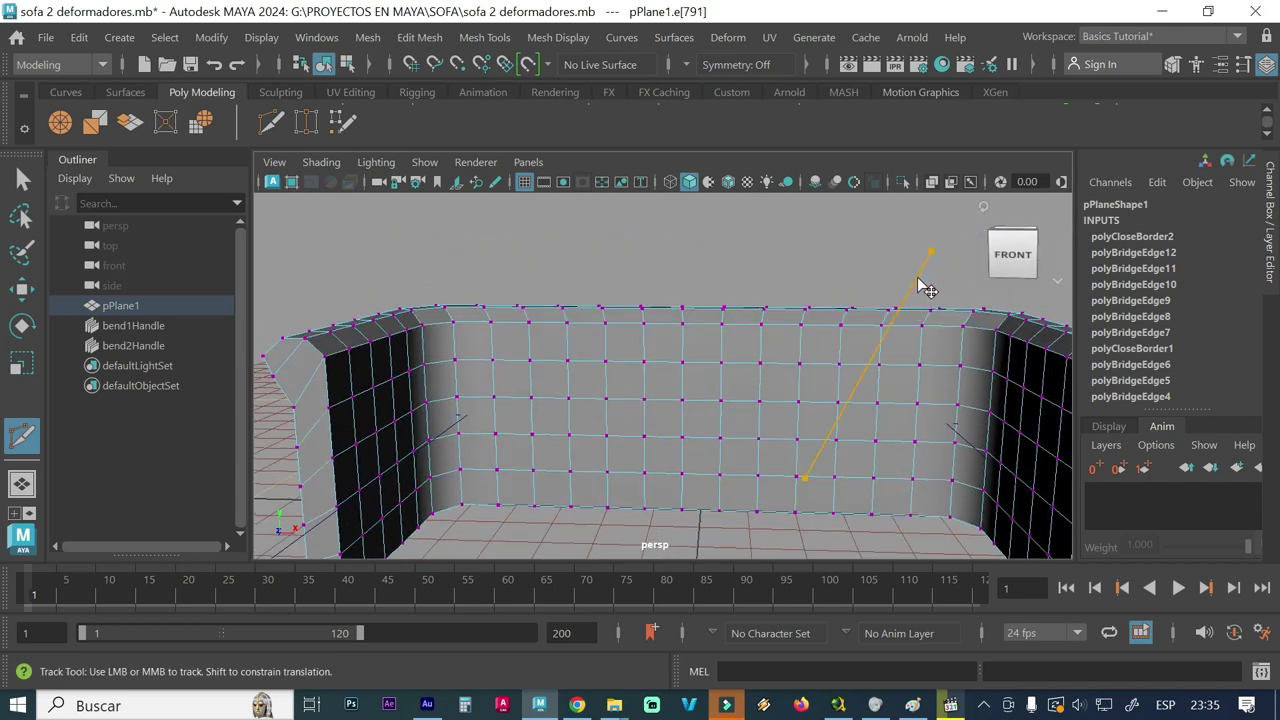
pyautogui.keyDown('alt'); pyautogui.click(893, 381); pyautogui.keyUp('alt')
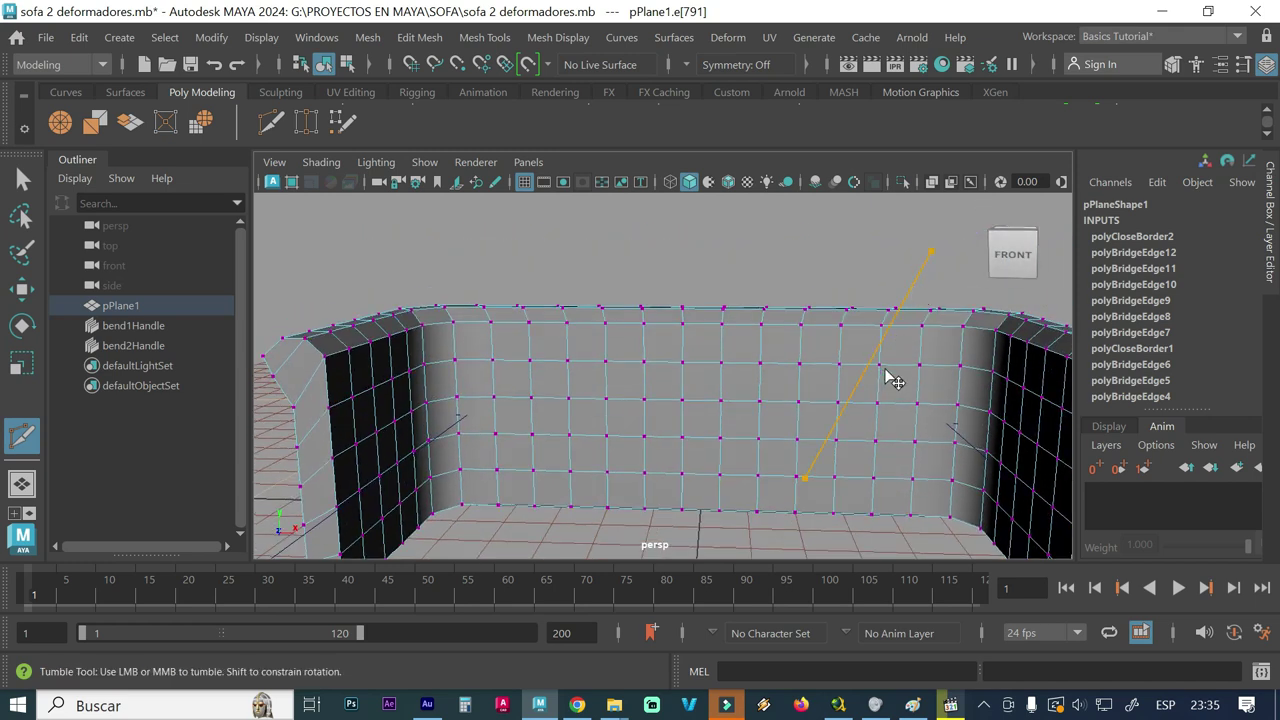
pyautogui.keyDown('alt'); pyautogui.moveTo(893, 381); pyautogui.dragTo(891, 364); pyautogui.keyUp('alt')
pyautogui.keyDown('alt'); pyautogui.moveTo(878, 367); pyautogui.dragTo(778, 443, button='right'); pyautogui.keyUp('alt')
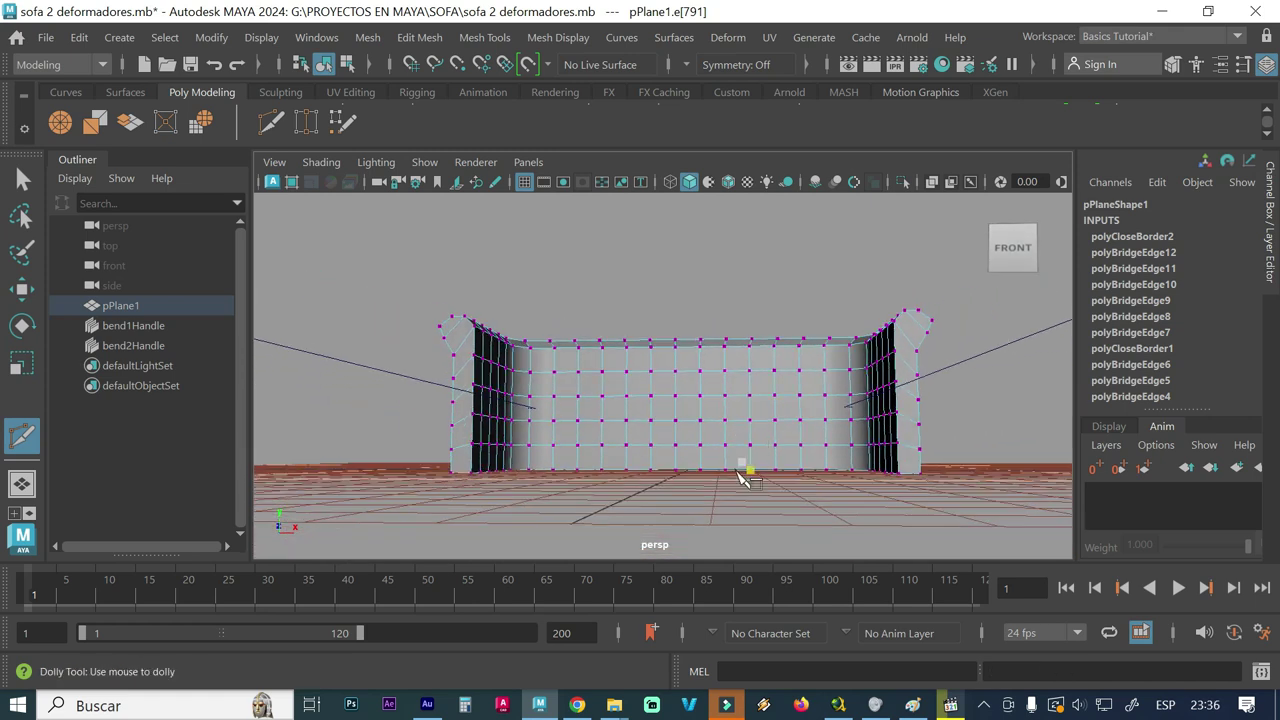
pyautogui.keyDown('alt'); pyautogui.moveTo(737, 508); pyautogui.dragTo(737, 509); pyautogui.keyUp('alt')
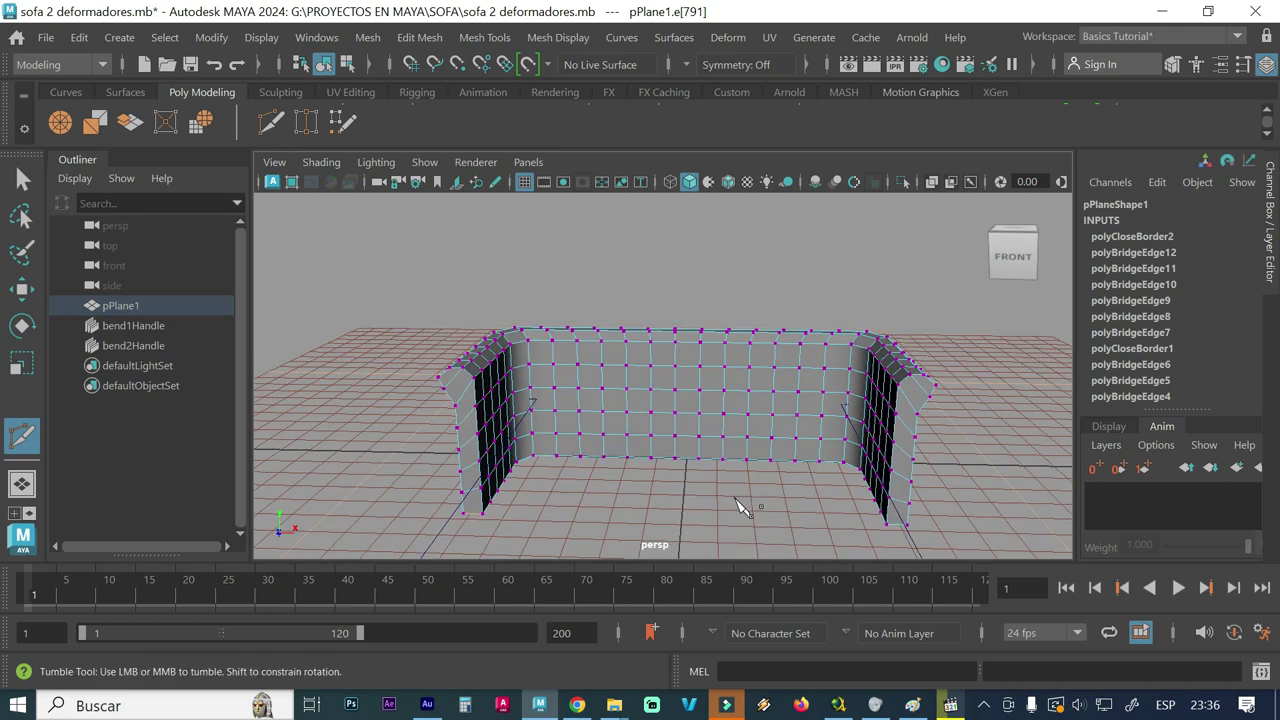
pyautogui.keyDown('alt'); pyautogui.moveTo(729, 523); pyautogui.dragTo(737, 449, button='middle'); pyautogui.keyUp('alt')
pyautogui.keyDown('alt'); pyautogui.click(728, 481); pyautogui.keyUp('alt')
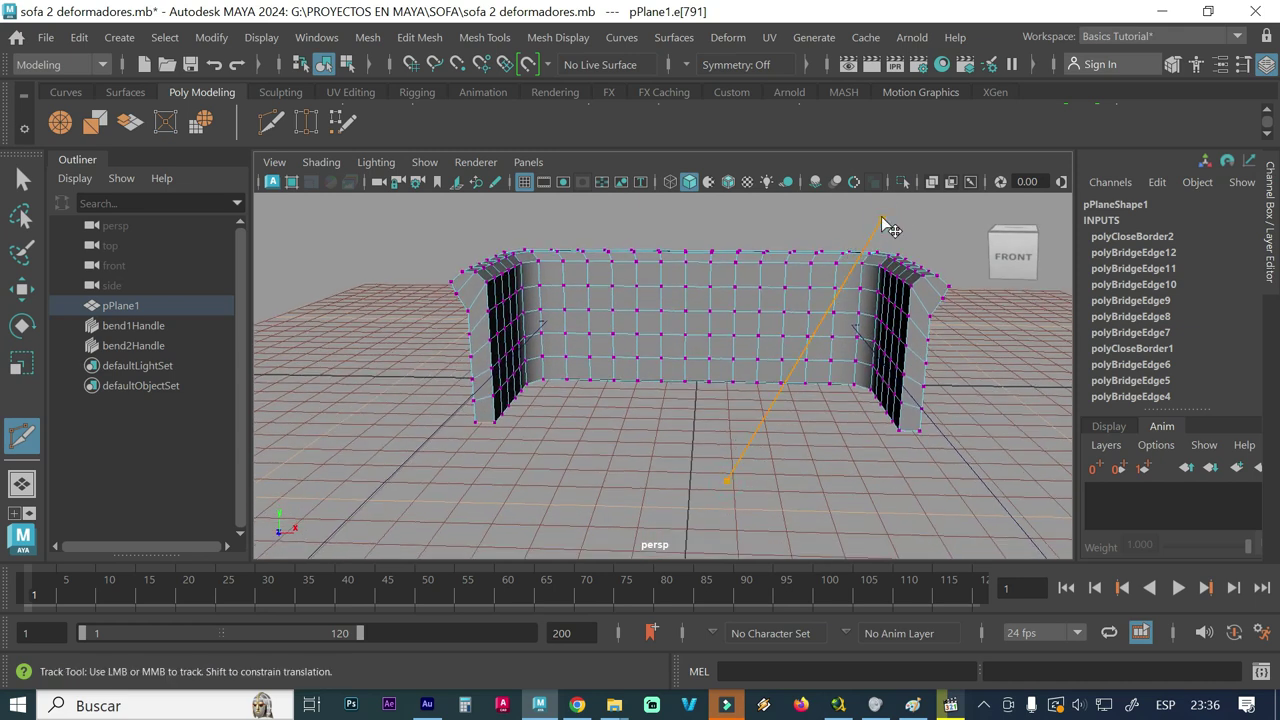
pyautogui.moveTo(727, 480); pyautogui.dragTo(881, 216)
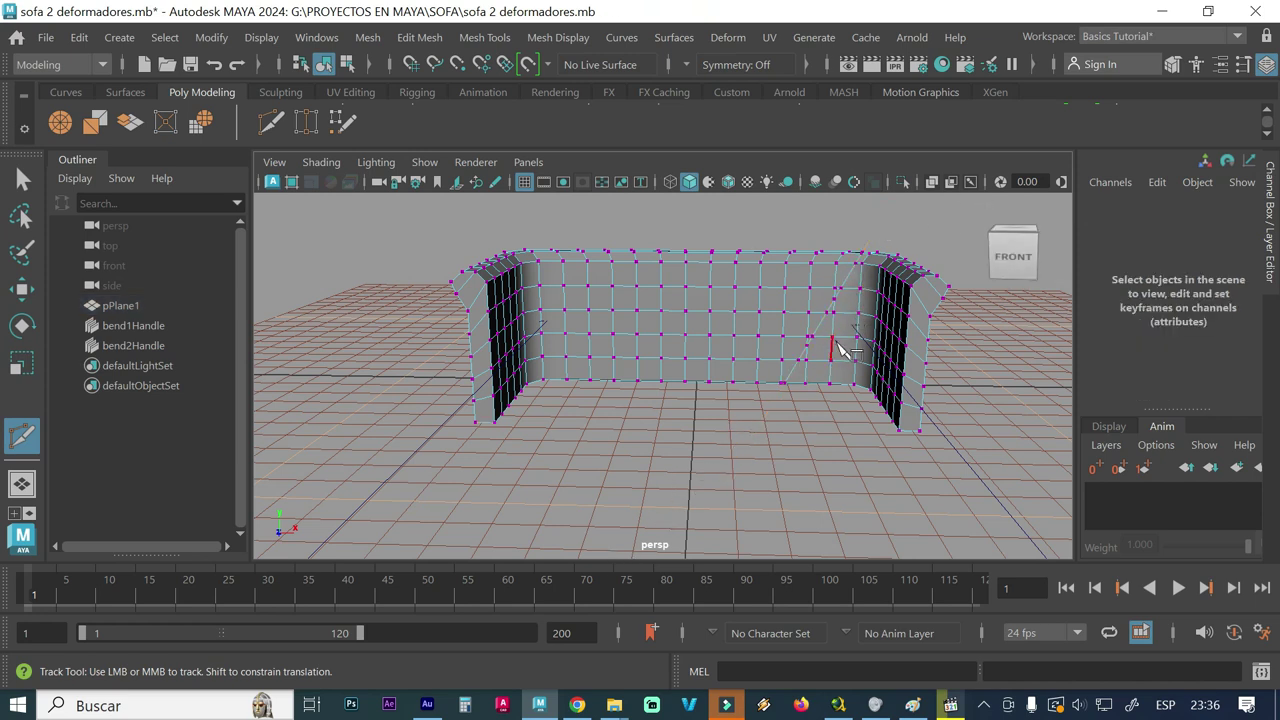
pyautogui.keyDown('alt'); pyautogui.moveTo(818, 402); pyautogui.dragTo(591, 414); pyautogui.keyUp('alt')
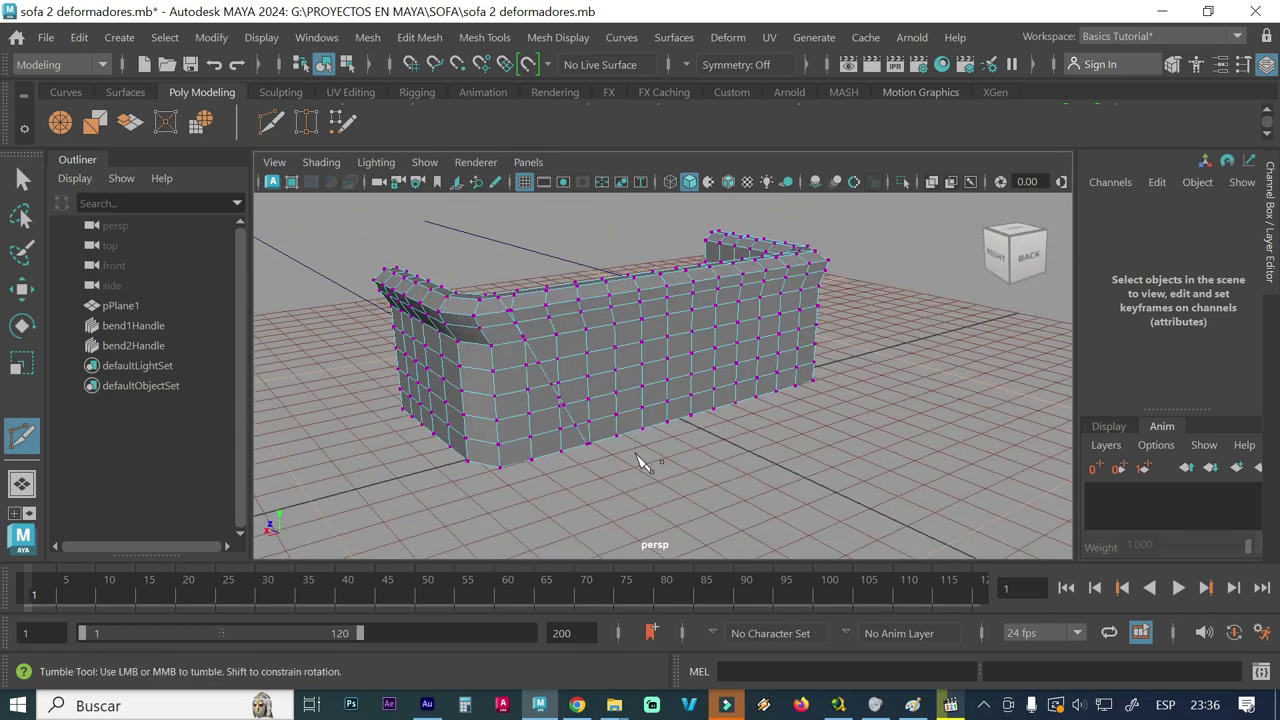
pyautogui.keyDown('alt'); pyautogui.moveTo(473, 268); pyautogui.dragTo(711, 289); pyautogui.keyUp('alt')
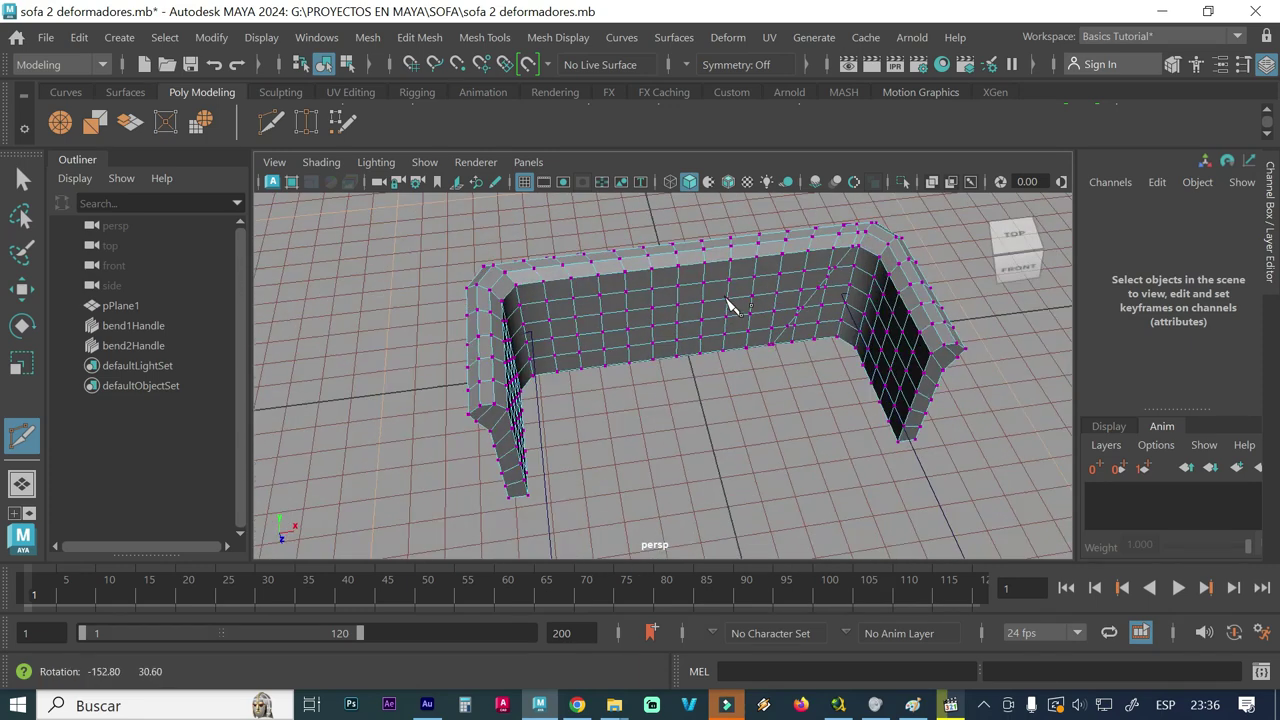
pyautogui.keyDown('alt'); pyautogui.moveTo(686, 355); pyautogui.dragTo(683, 337); pyautogui.keyUp('alt')
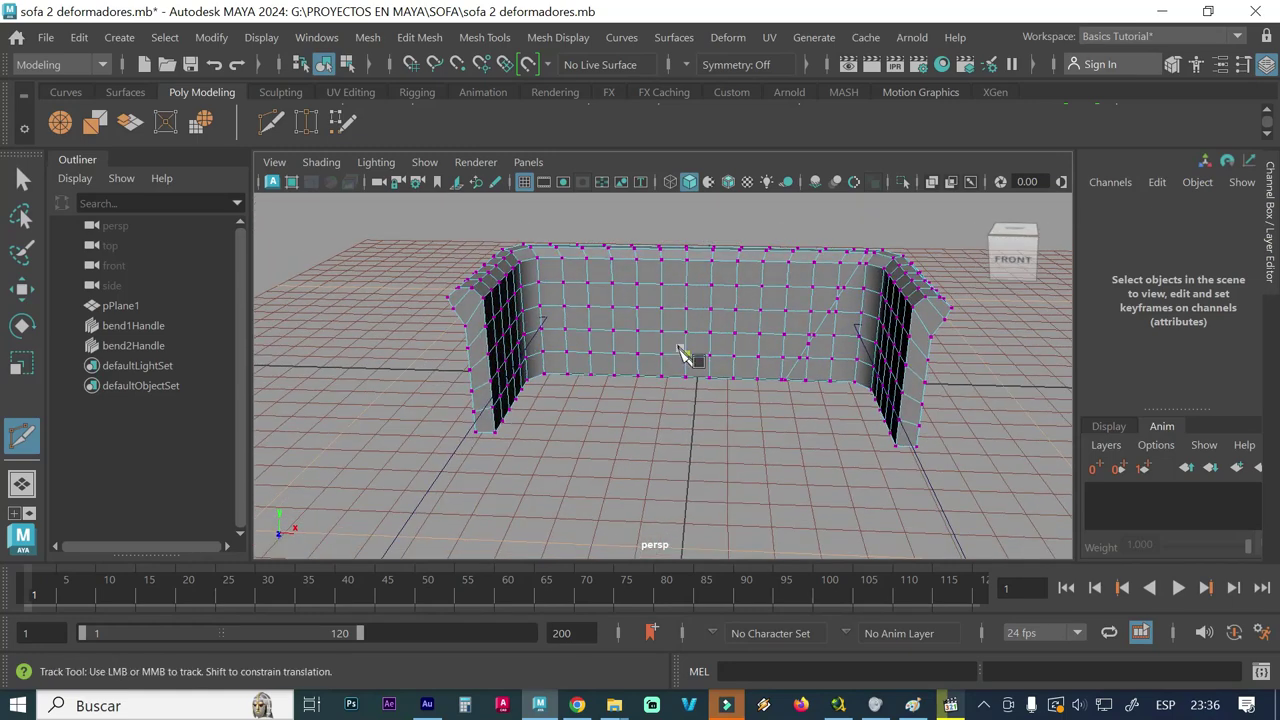
pyautogui.keyDown('alt'); pyautogui.moveTo(686, 357); pyautogui.dragTo(666, 397, button='middle'); pyautogui.keyUp('alt')
pyautogui.keyDown('alt'); pyautogui.moveTo(666, 397); pyautogui.dragTo(645, 428, button='right'); pyautogui.keyUp('alt')
pyautogui.keyDown('alt'); pyautogui.moveTo(645, 428); pyautogui.dragTo(651, 423); pyautogui.keyUp('alt')
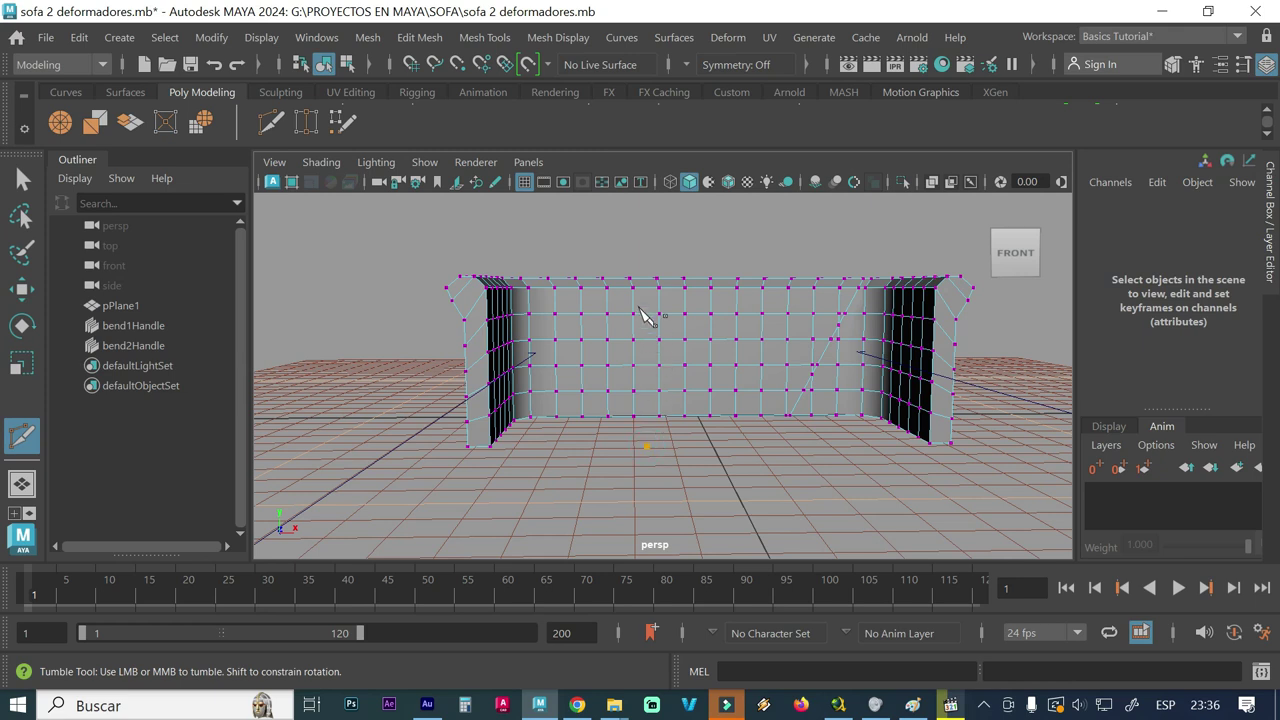
pyautogui.moveTo(643, 233); pyautogui.dragTo(616, 234)
pyautogui.click(643, 233)
pyautogui.keyDown('alt'); pyautogui.moveTo(723, 434); pyautogui.dragTo(455, 460); pyautogui.keyUp('alt')
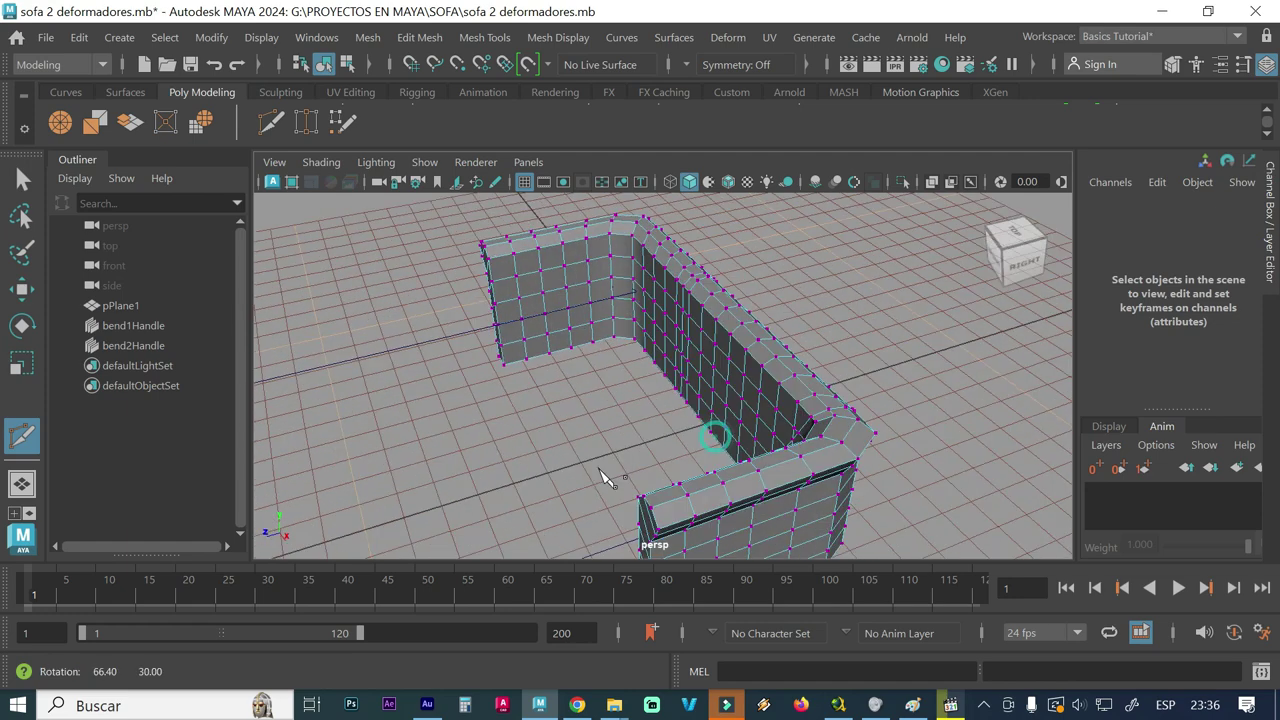
pyautogui.press('[')
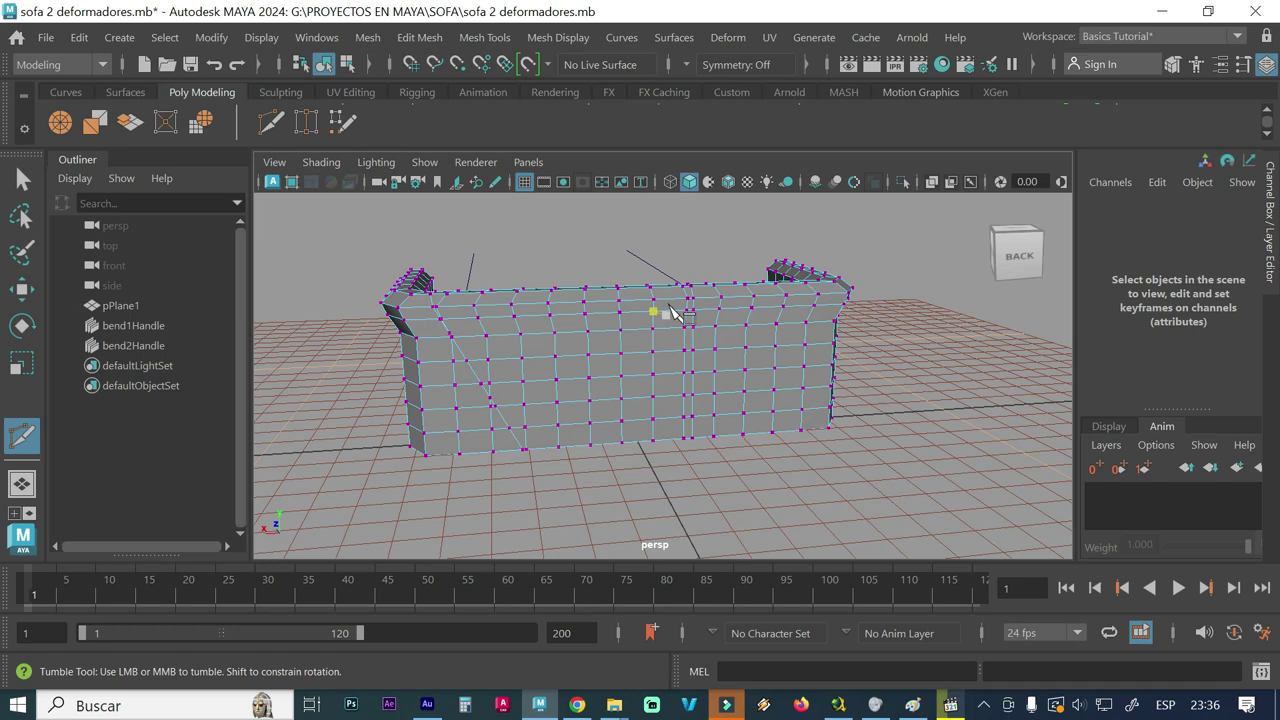
pyautogui.moveTo(686, 371)
pyautogui.keyDown('alt'); pyautogui.mouseDown()
pyautogui.moveTo(583, 286)
pyautogui.moveTo(711, 311)
pyautogui.moveTo(834, 286)
pyautogui.mouseUp(); pyautogui.keyUp('alt')
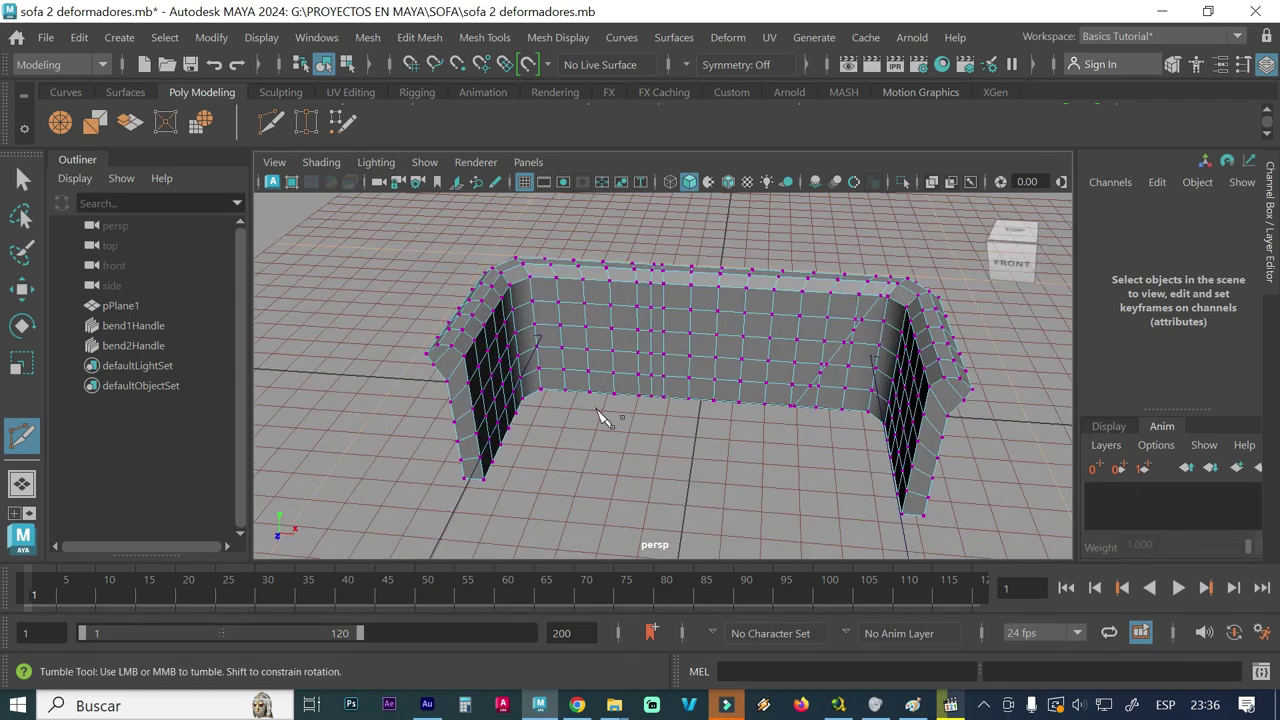
pyautogui.scroll(3, 600, 420)
pyautogui.scroll(-2, 617, 436)
pyautogui.keyDown('alt'); pyautogui.moveTo(614, 437); pyautogui.dragTo(614, 443); pyautogui.keyUp('alt')
pyautogui.moveTo(614, 443)
pyautogui.keyDown('alt'); pyautogui.mouseDown(button='middle')
pyautogui.moveTo(624, 408)
pyautogui.moveTo(632, 420)
pyautogui.moveTo(609, 449)
pyautogui.mouseUp(button='middle'); pyautogui.keyUp('alt')
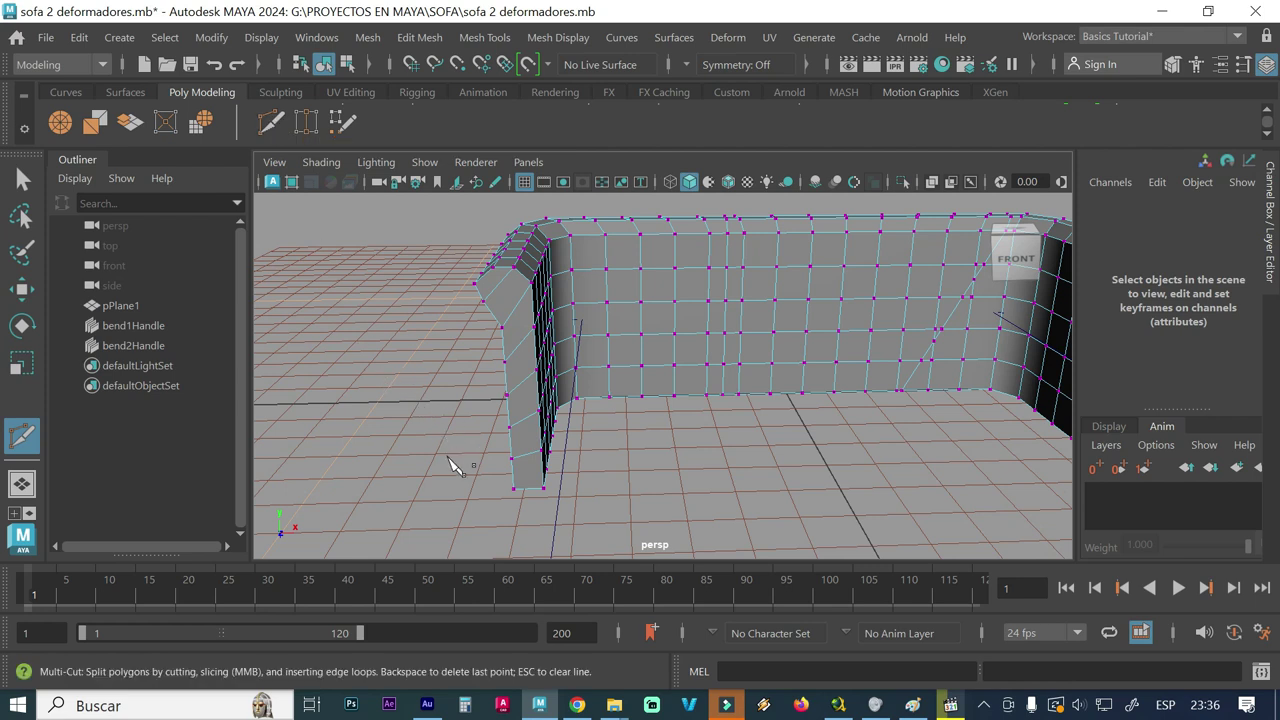
# Return to the Select tool and tumble the view toward the sofa's left arm.
pyautogui.click(22, 178)
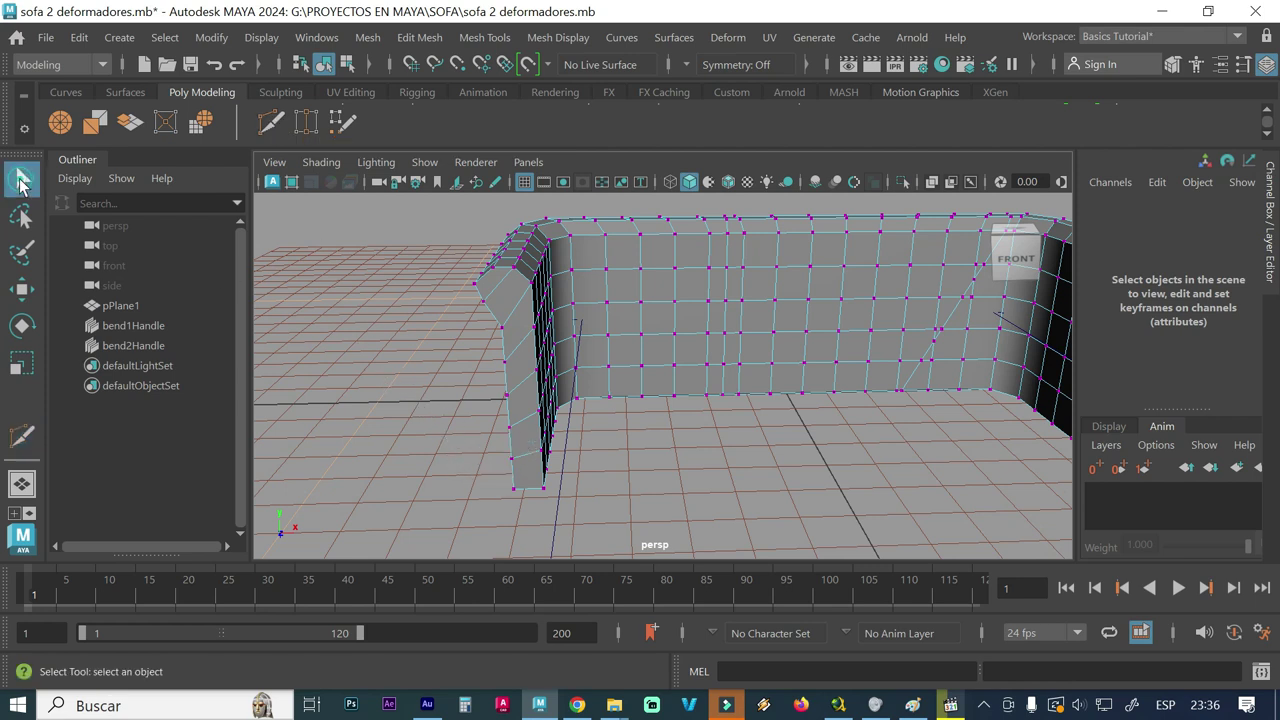
pyautogui.keyDown('alt'); pyautogui.moveTo(440, 471); pyautogui.dragTo(472, 486); pyautogui.keyUp('alt')
pyautogui.moveTo(480, 437)
pyautogui.keyDown('alt'); pyautogui.mouseDown()
pyautogui.moveTo(412, 432)
pyautogui.moveTo(397, 389)
pyautogui.mouseUp(); pyautogui.keyUp('alt')
pyautogui.keyDown('alt'); pyautogui.moveTo(397, 389); pyautogui.dragTo(416, 464, button='middle'); pyautogui.keyUp('alt')
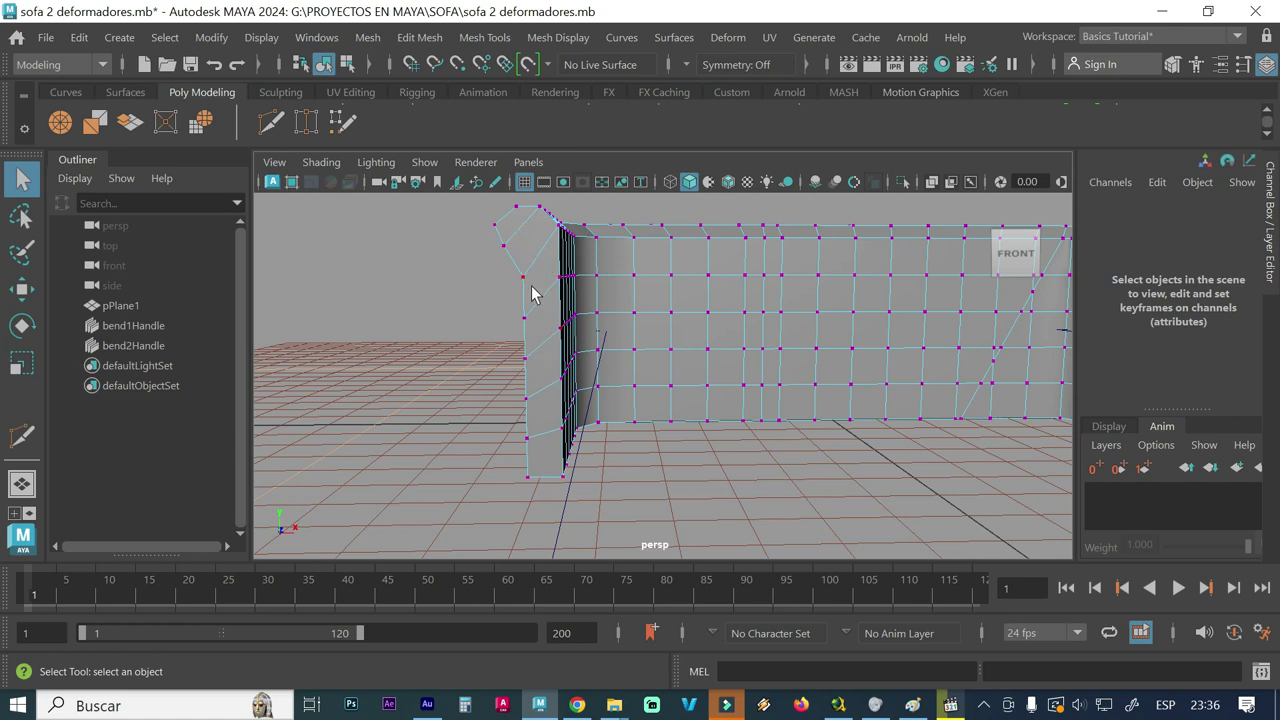
# Switch to edge mode, select the left arm's bottom edge, and choose Multi-Cut.
pyautogui.moveTo(547, 449); pyautogui.dragTo(558, 208, button='right')
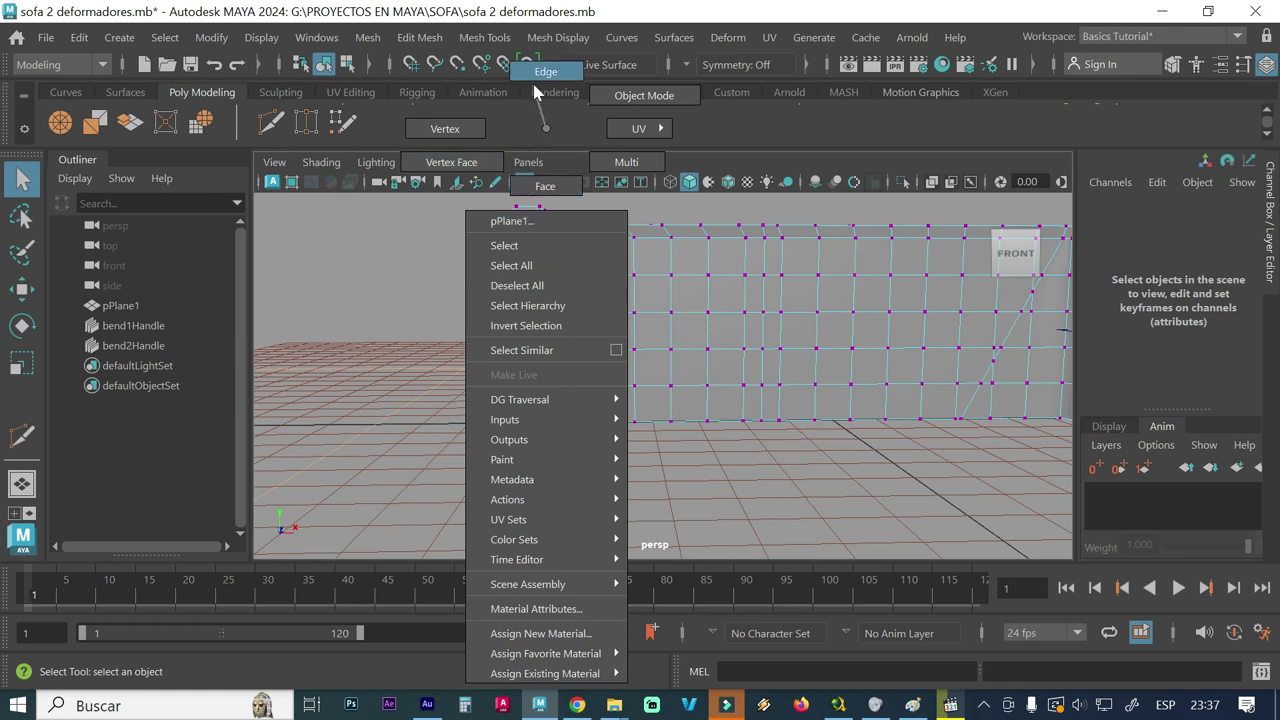
pyautogui.moveTo(536, 76); pyautogui.dragTo(537, 78, button='right')
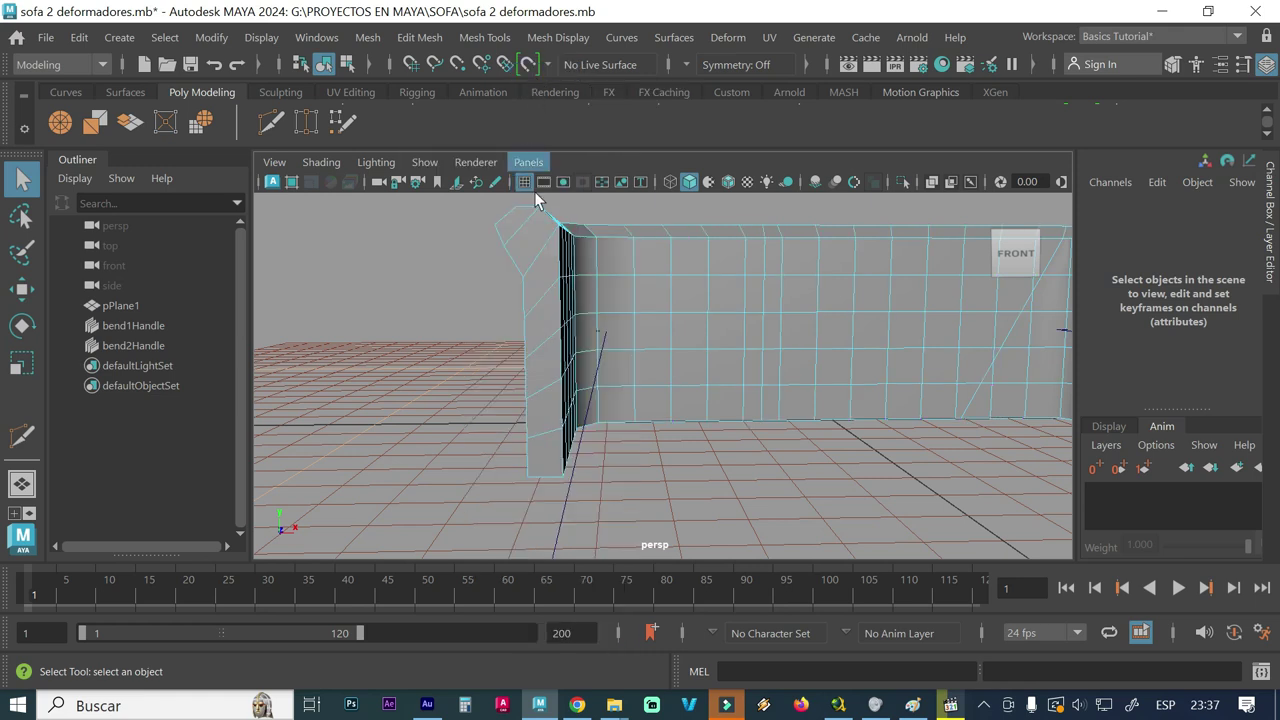
pyautogui.click(554, 477)
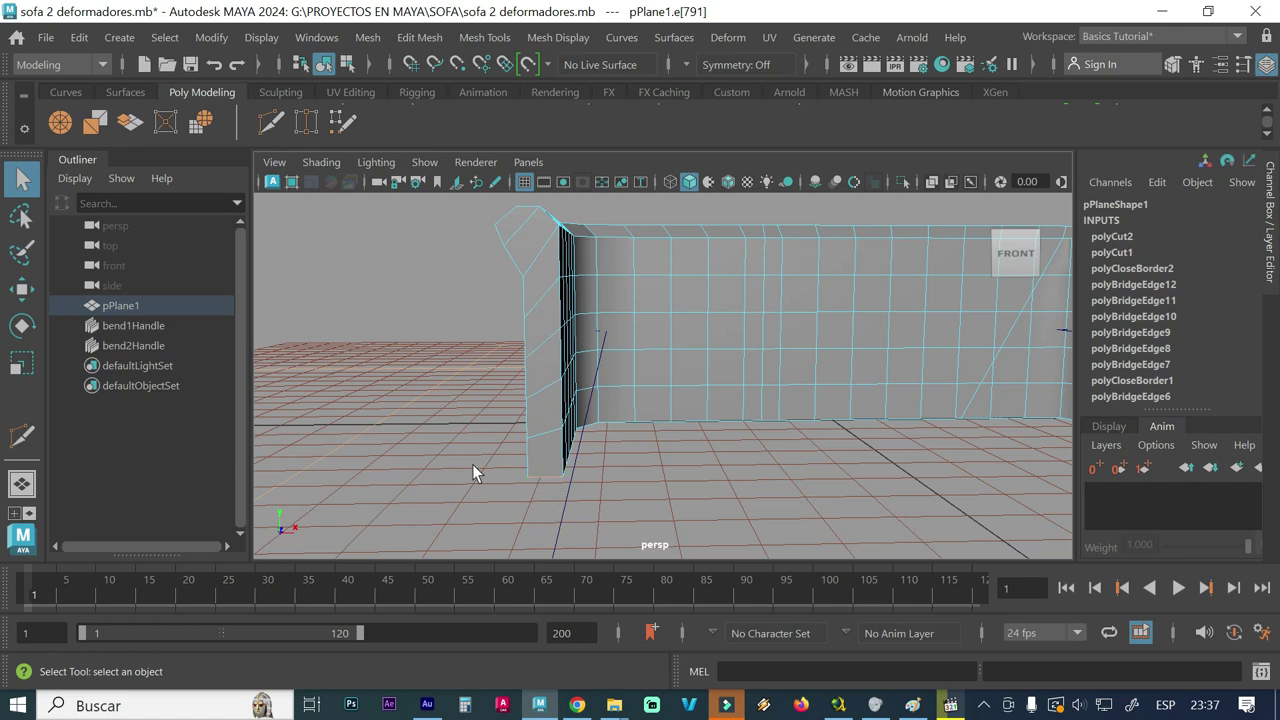
pyautogui.moveTo(470, 307)
pyautogui.keyDown('shift'); pyautogui.mouseDown(button='right')
pyautogui.moveTo(363, 312)
pyautogui.moveTo(267, 135)
pyautogui.moveTo(352, 314)
pyautogui.mouseUp(button='right'); pyautogui.keyUp('shift')
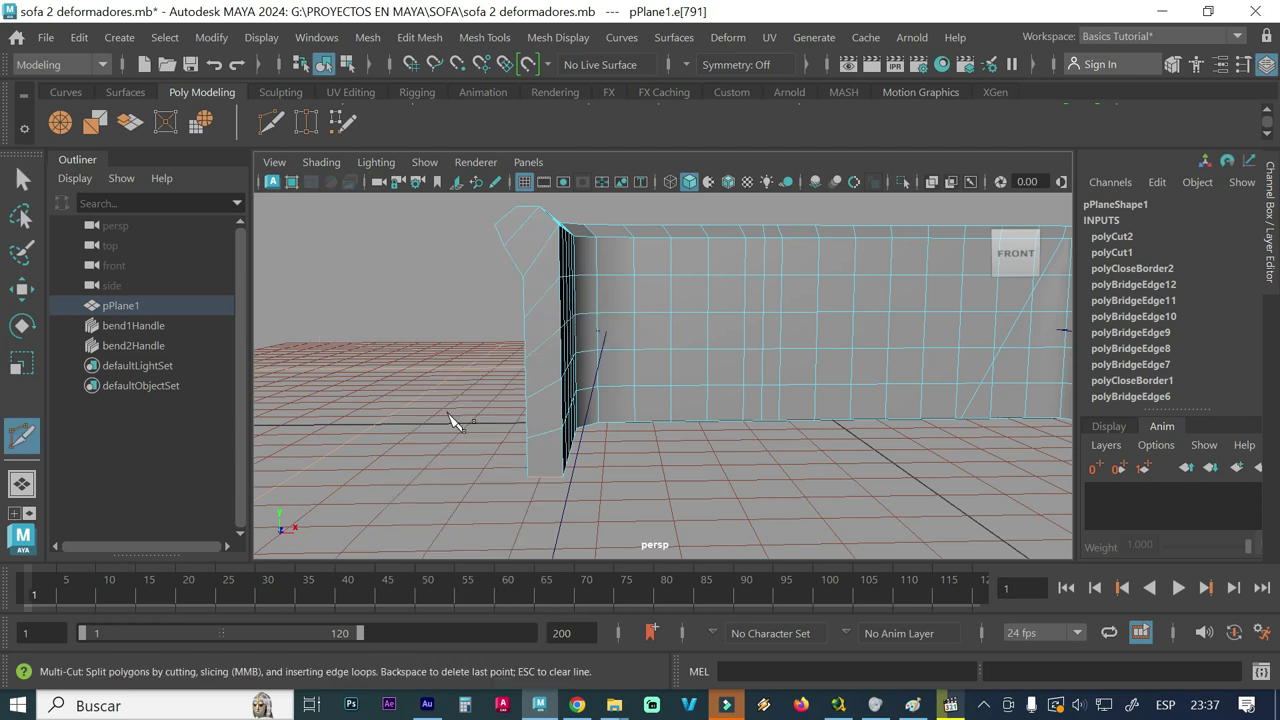
# Dolly in on the left arm's base so Multi-Cut previews a point at 26.79%.
pyautogui.scroll(2, 475, 482)
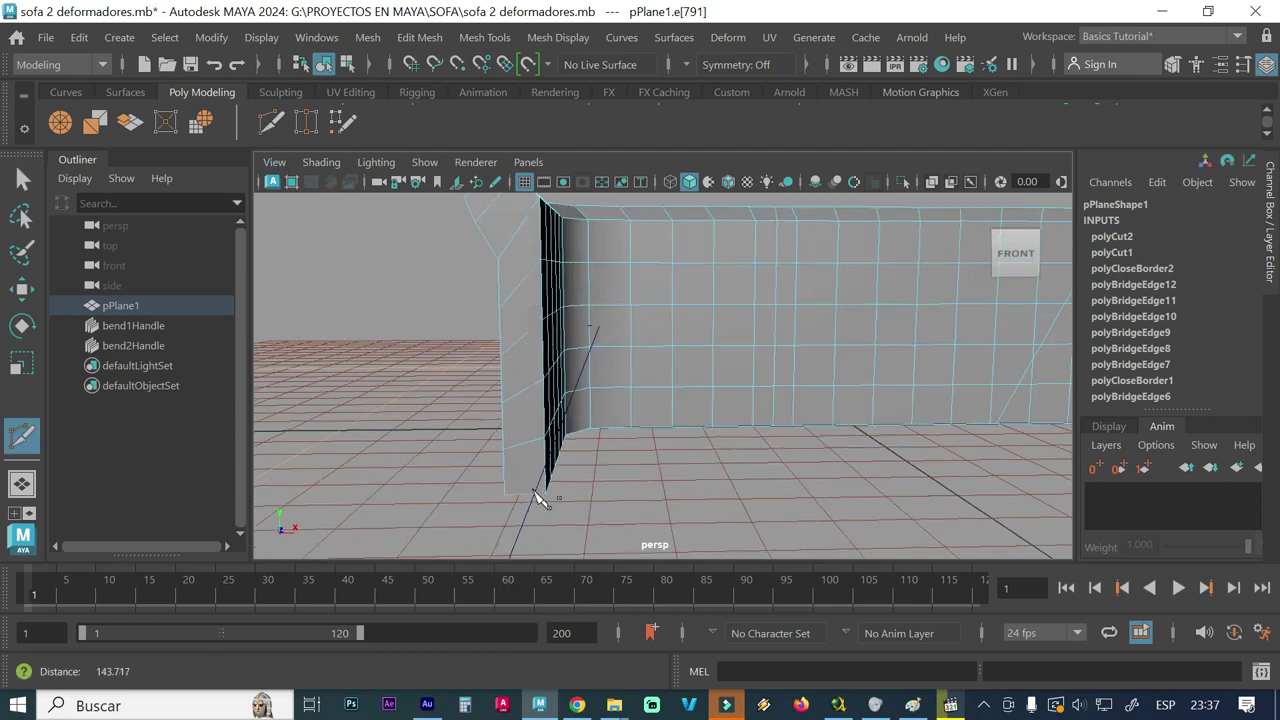
pyautogui.scroll(1, 500, 490)
pyautogui.scroll(2, 540, 505)
pyautogui.scroll(2, 563, 505)
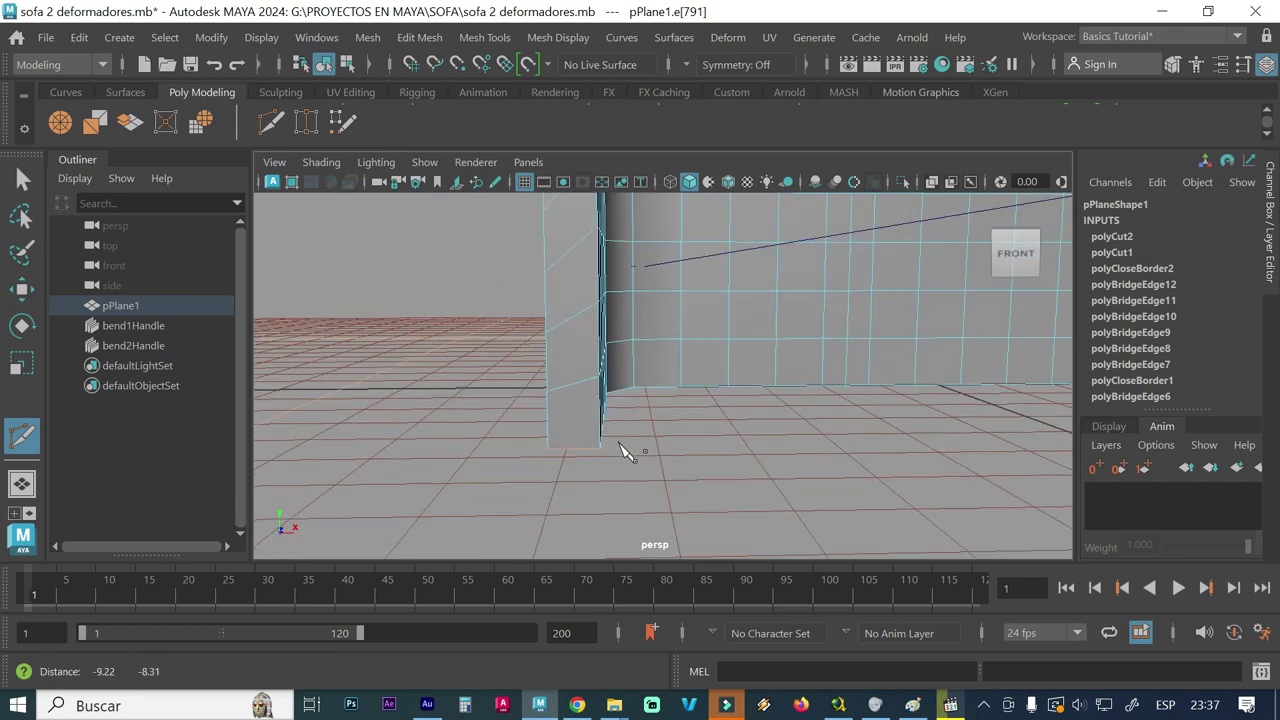
pyautogui.scroll(1, 565, 486)
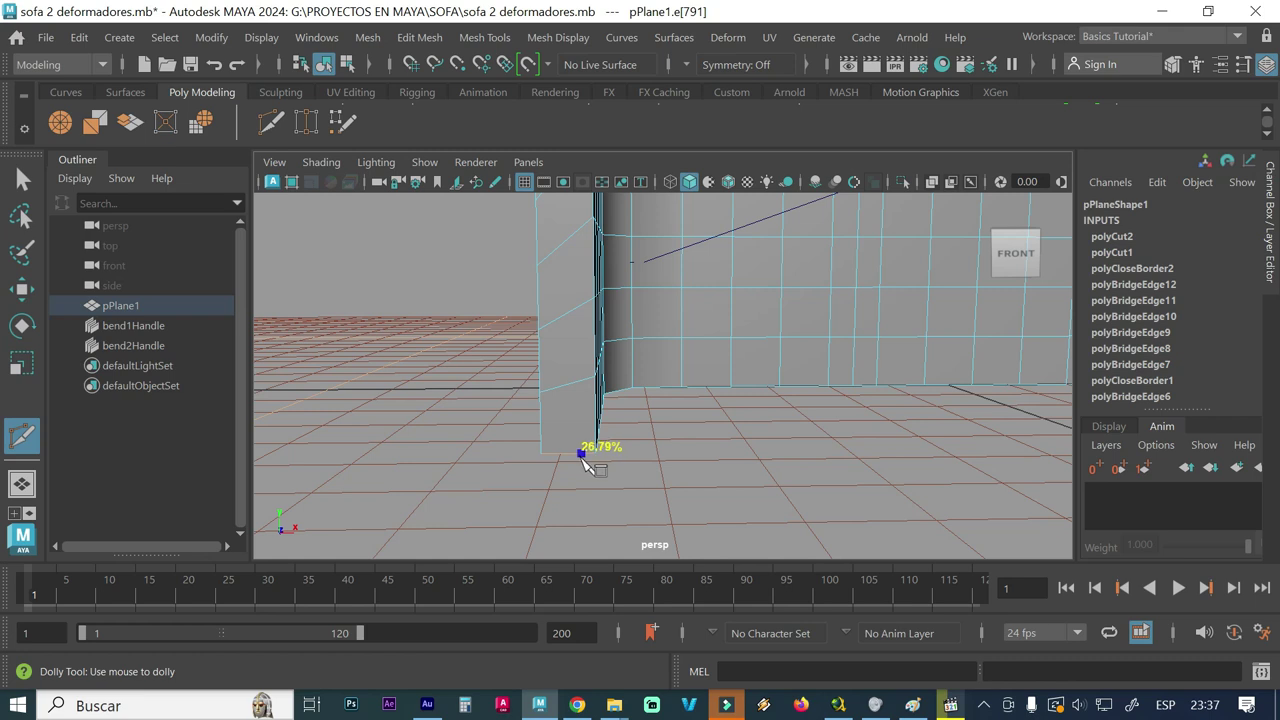
# Cut a vertical edge down the narrow arm face, snapping a point to 30%, and commit it.
pyautogui.click(584, 458)
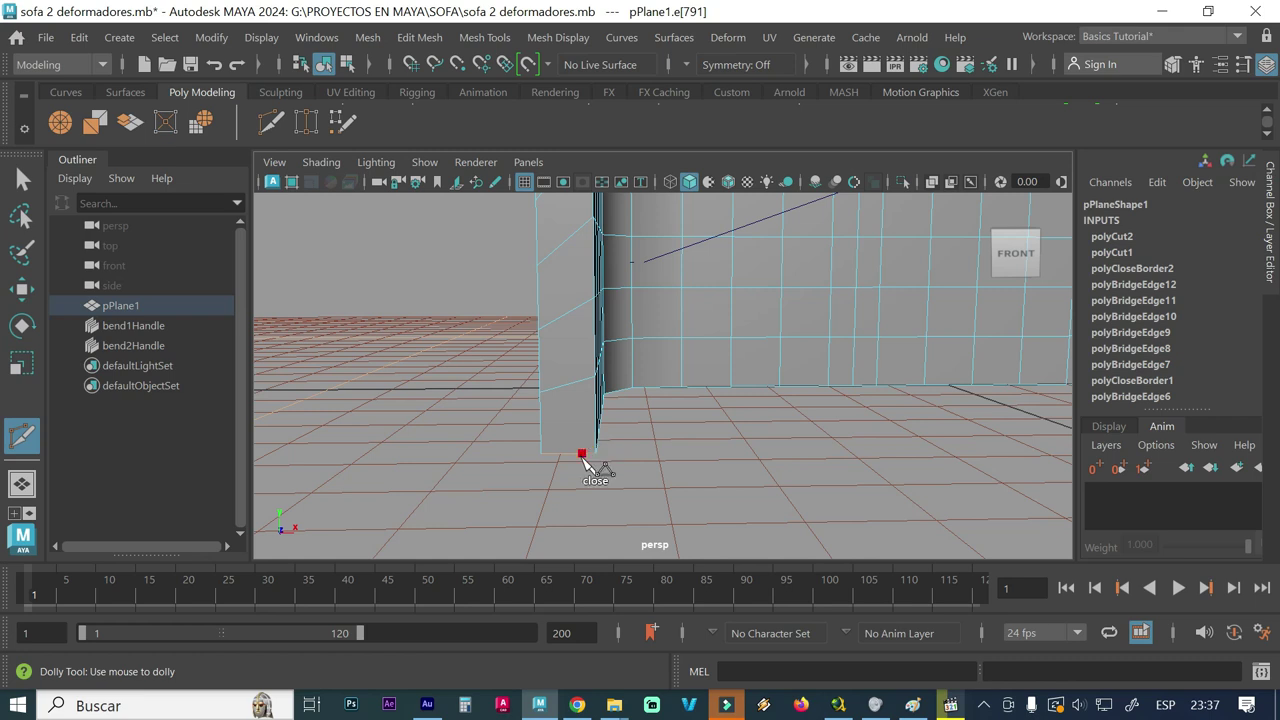
pyautogui.keyDown('alt'); pyautogui.moveTo(548, 468); pyautogui.dragTo(597, 477, button='right'); pyautogui.keyUp('alt')
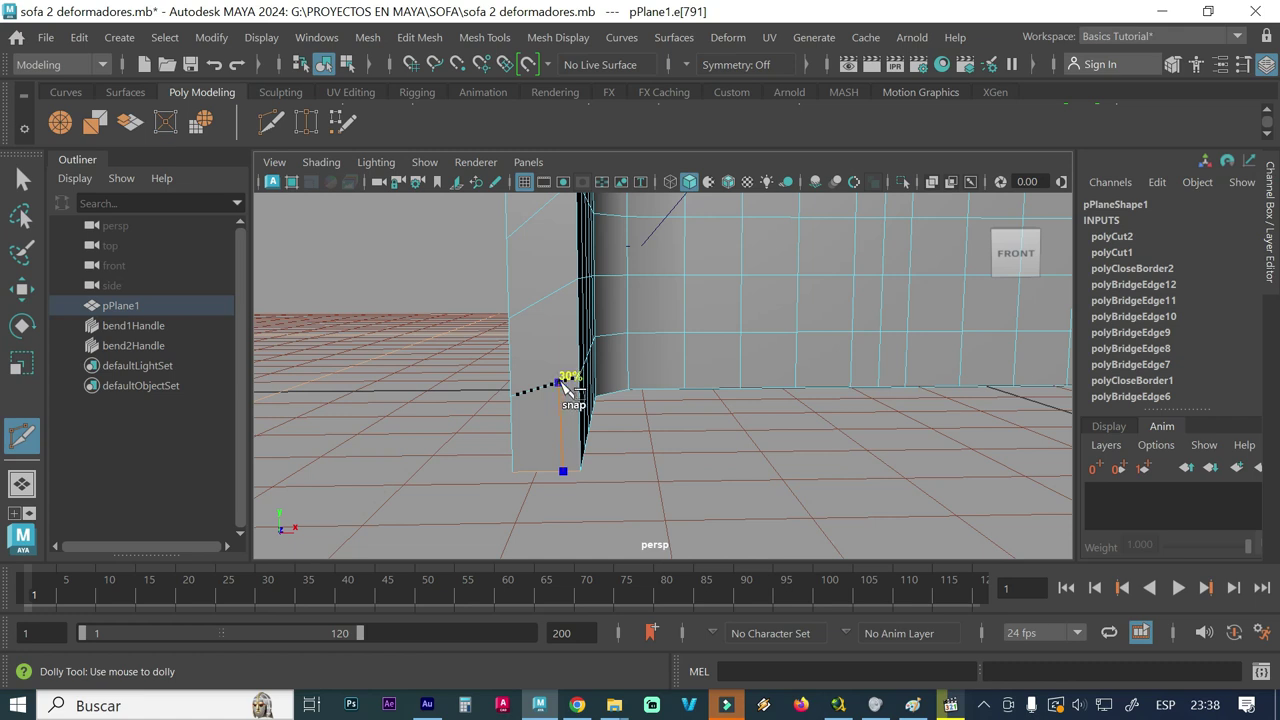
pyautogui.click(558, 383)
pyautogui.click(556, 295)
pyautogui.keyDown('alt'); pyautogui.moveTo(580, 280); pyautogui.dragTo(592, 368, button='middle'); pyautogui.keyUp('alt')
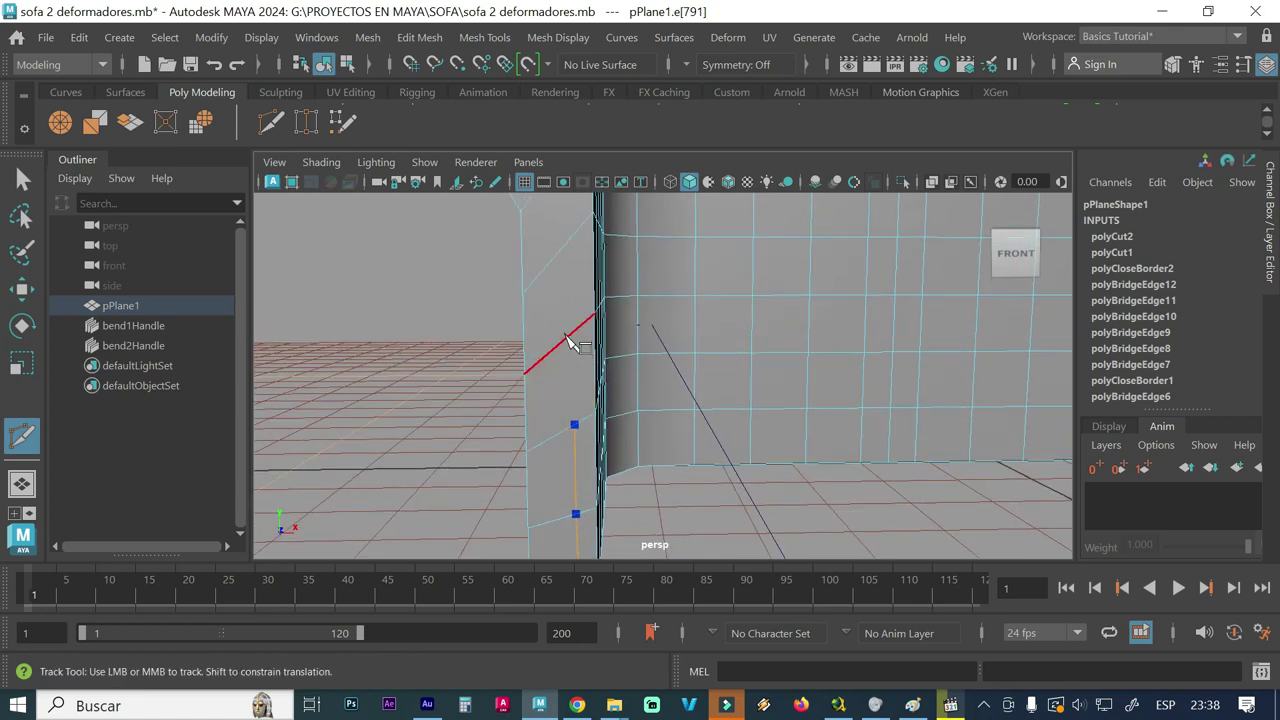
pyautogui.click(567, 340)
pyautogui.keyDown('shift'); pyautogui.moveTo(575, 340); pyautogui.dragTo(583, 337); pyautogui.keyUp('shift')
pyautogui.keyDown('alt'); pyautogui.moveTo(576, 345); pyautogui.dragTo(594, 391, button='middle'); pyautogui.keyUp('alt')
pyautogui.keyDown('alt'); pyautogui.moveTo(594, 391); pyautogui.dragTo(563, 391, button='right'); pyautogui.keyUp('alt')
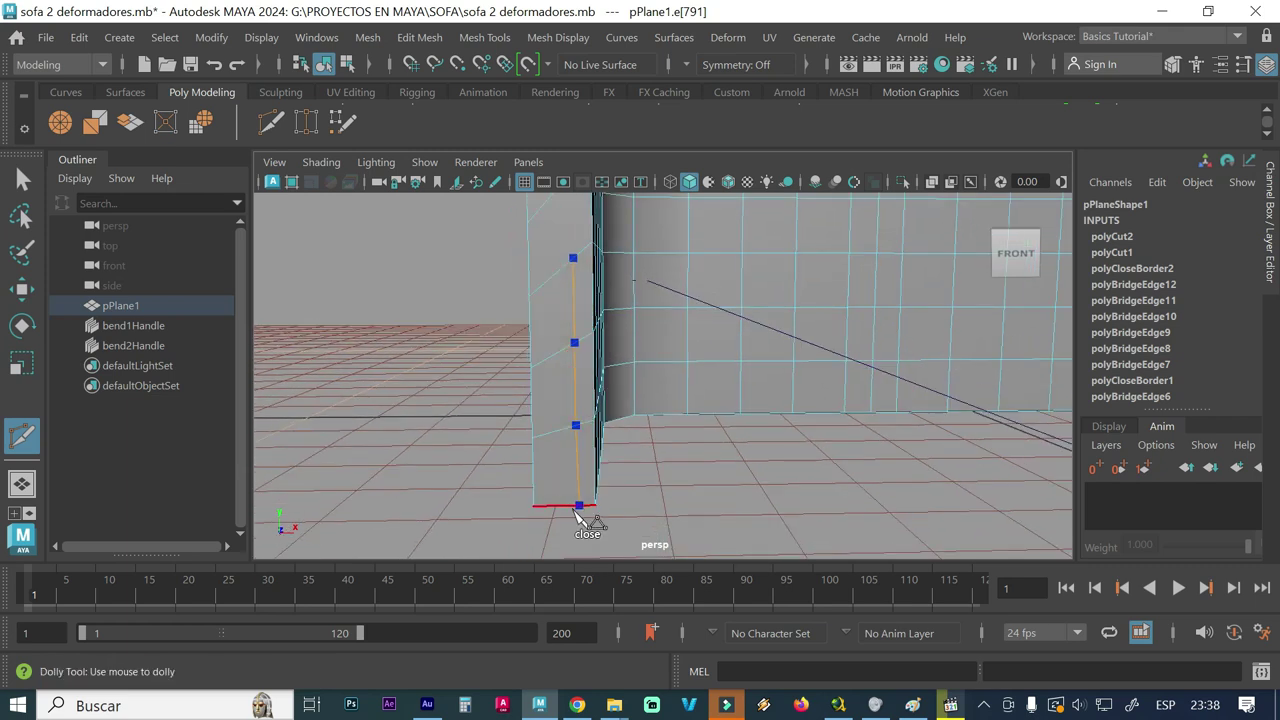
pyautogui.press('Return')
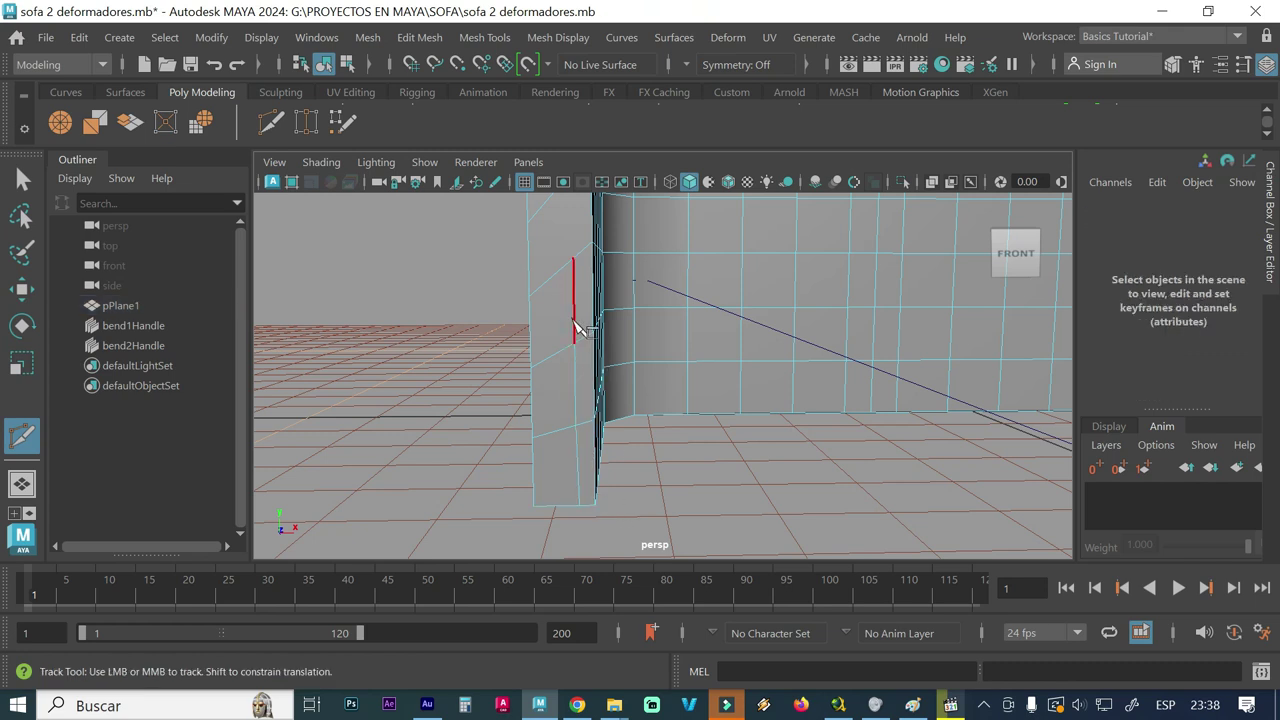
# Place Multi-Cut points on the arm panel's edge and its bottom edge.
pyautogui.keyDown('alt'); pyautogui.moveTo(576, 326); pyautogui.dragTo(563, 397, button='middle'); pyautogui.keyUp('alt')
pyautogui.click(551, 367)
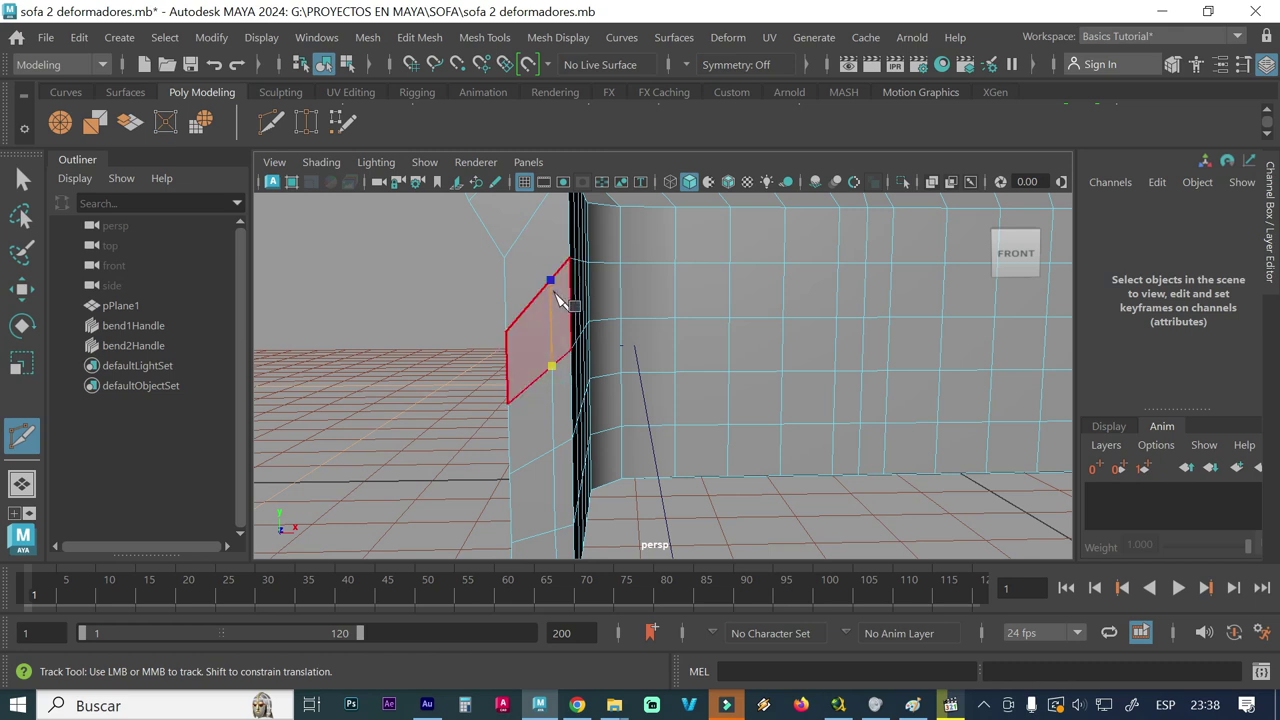
pyautogui.moveTo(585, 488); pyautogui.dragTo(612, 382)
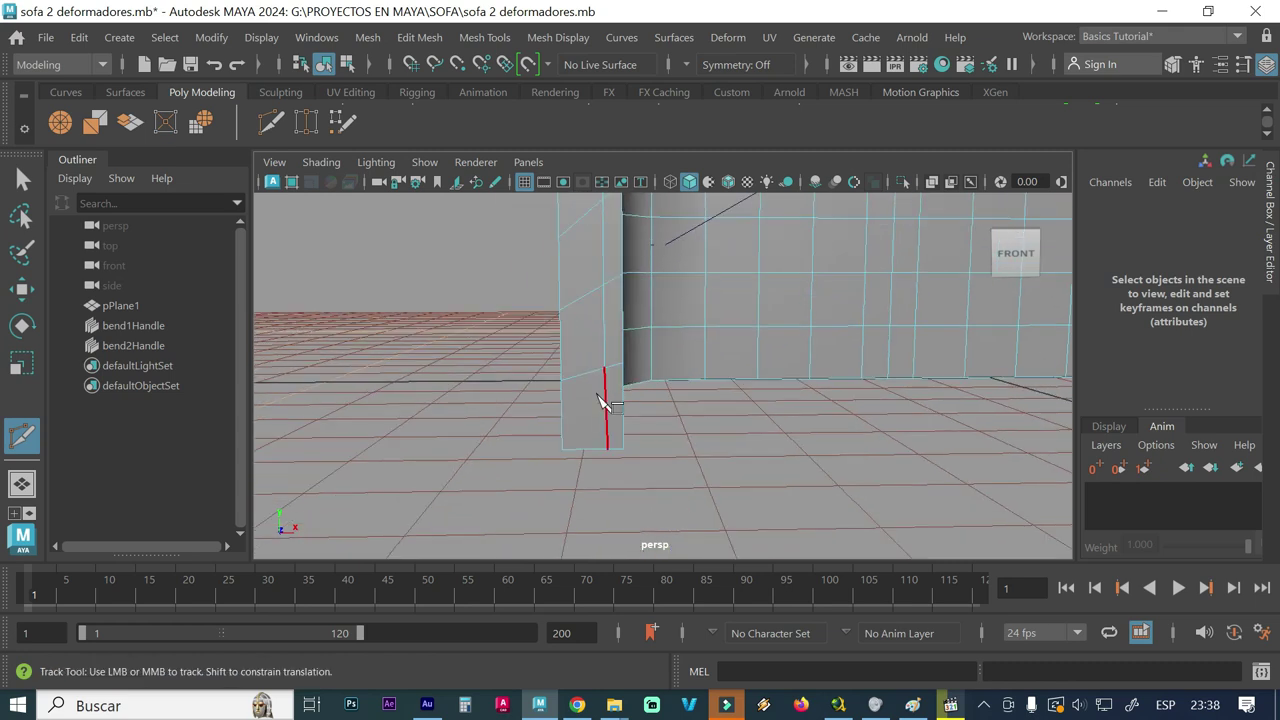
pyautogui.keyDown('alt'); pyautogui.moveTo(557, 443); pyautogui.dragTo(594, 437, button='right'); pyautogui.keyUp('alt')
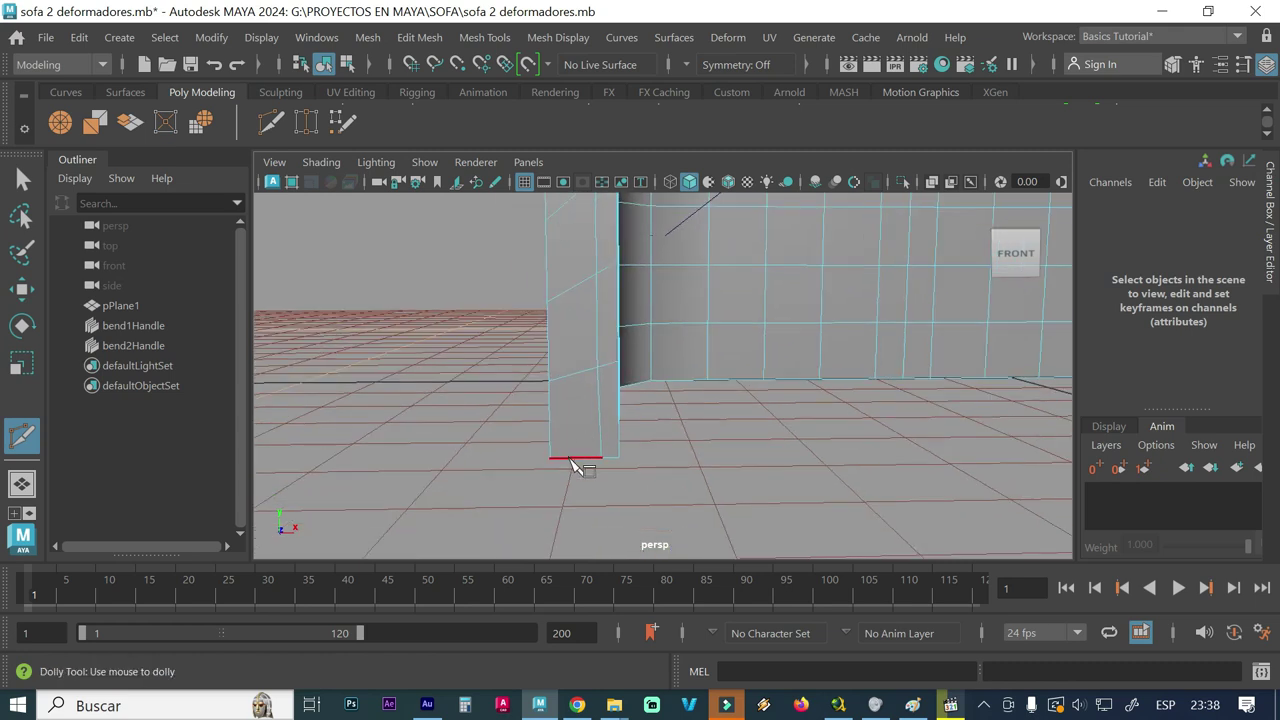
pyautogui.click(570, 460)
# Add further cut points up the arm column, snapped at 60%.
pyautogui.click(567, 377)
pyautogui.press('shift')
pyautogui.click(567, 377)
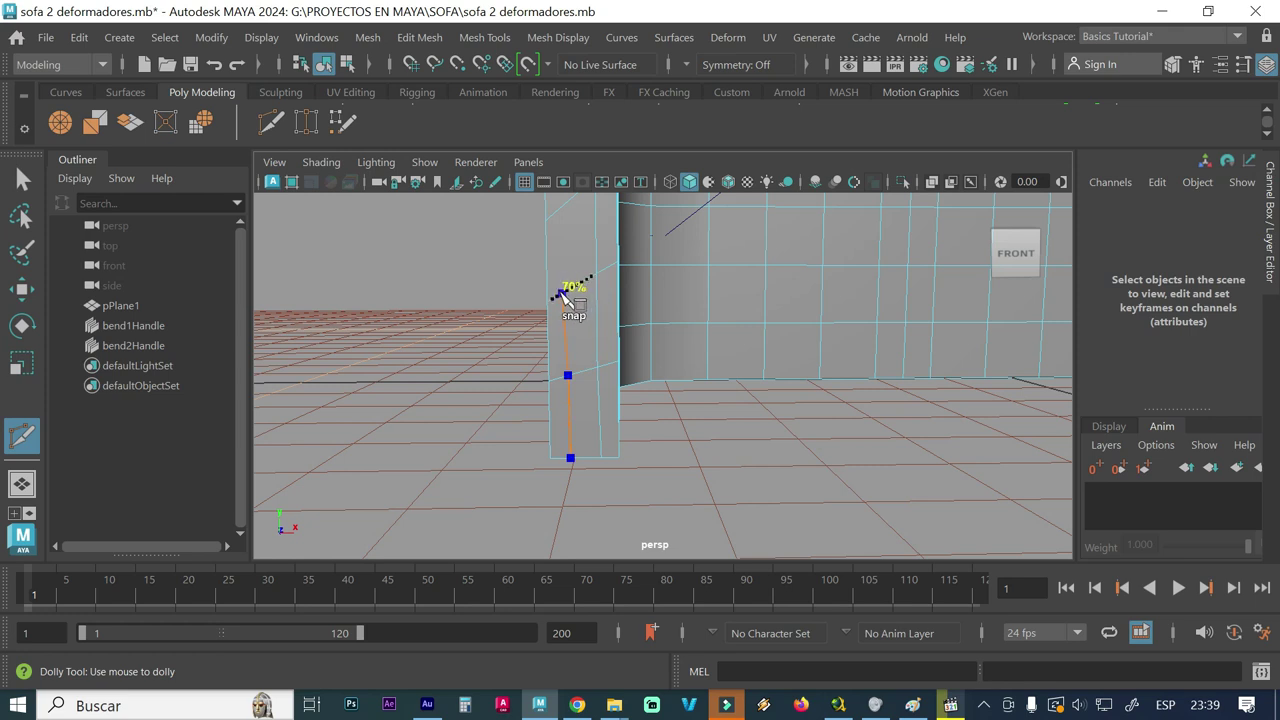
pyautogui.click(566, 290)
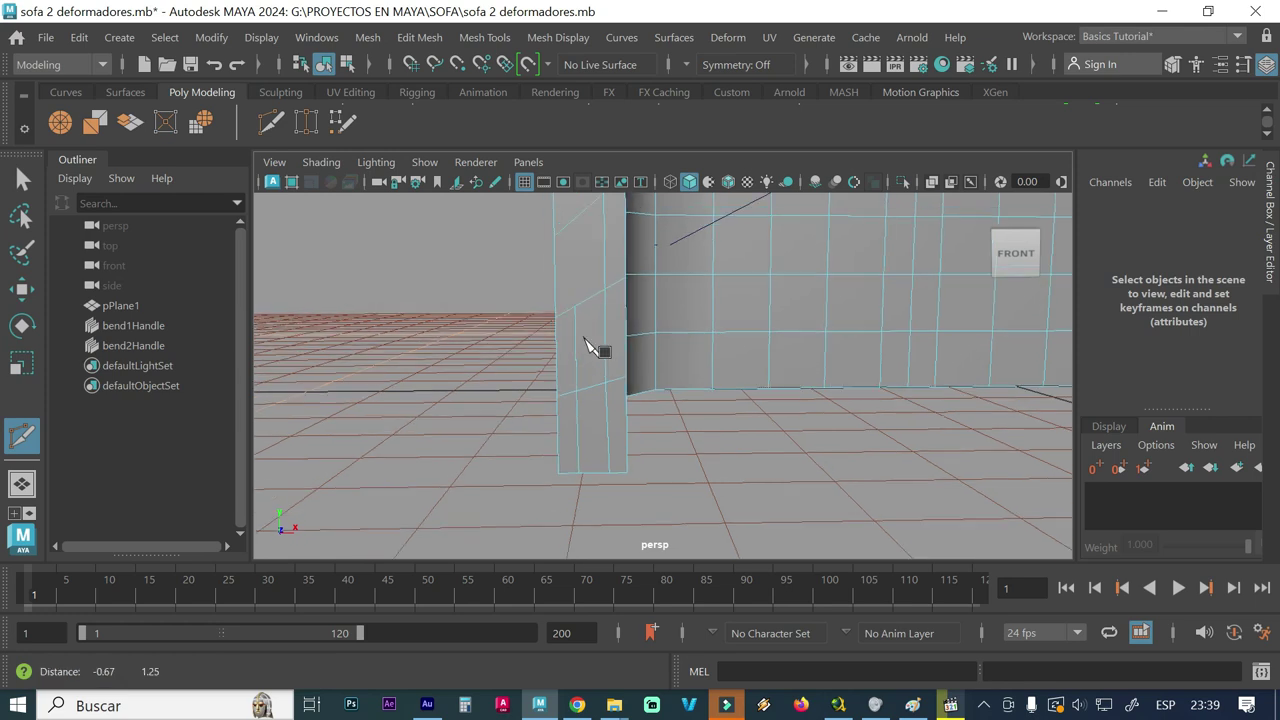
pyautogui.keyDown('alt'); pyautogui.moveTo(580, 320); pyautogui.dragTo(603, 377, button='right'); pyautogui.keyUp('alt')
pyautogui.click(597, 377)
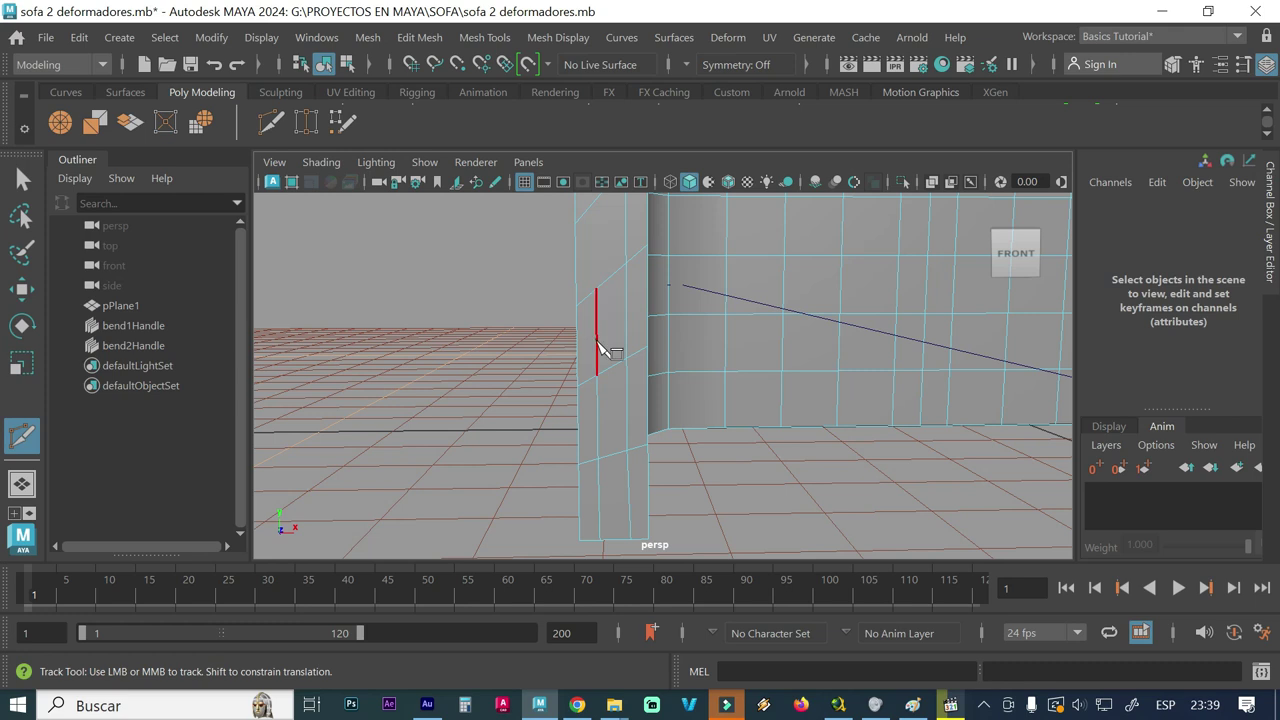
# Maximize the front view and pan to the sofa arm's base.
pyautogui.press('space')
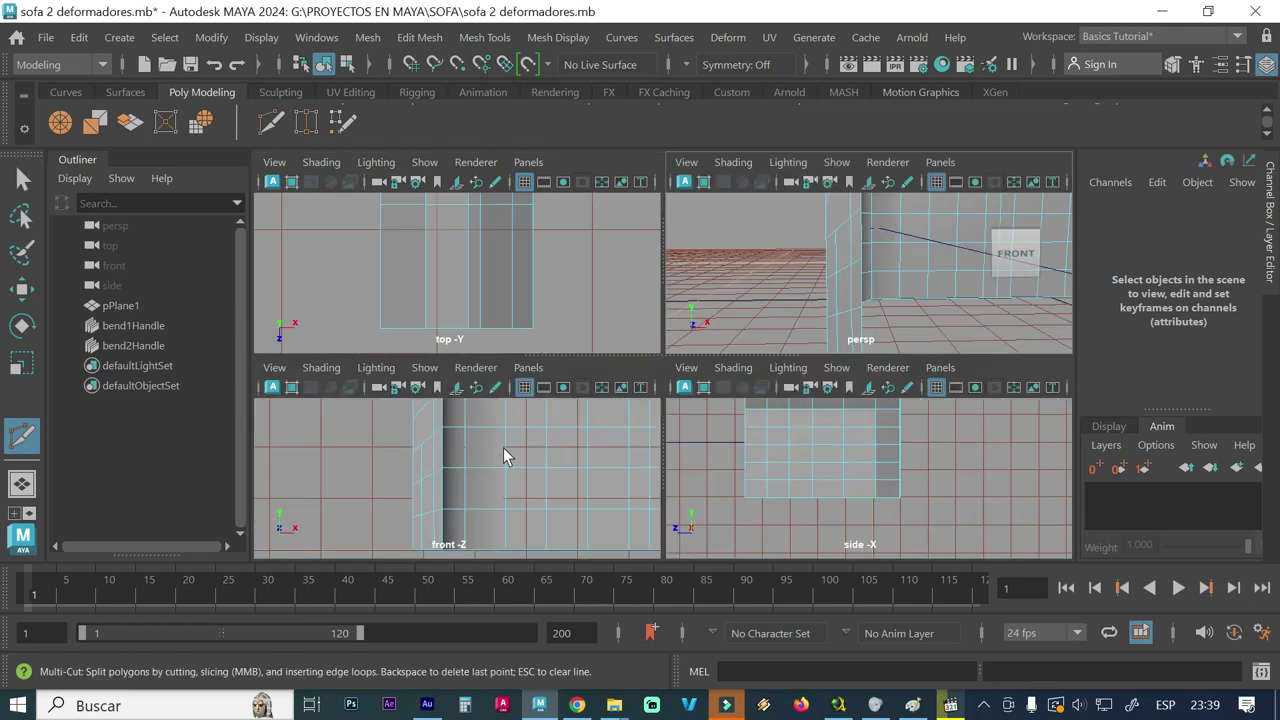
pyautogui.press('space')
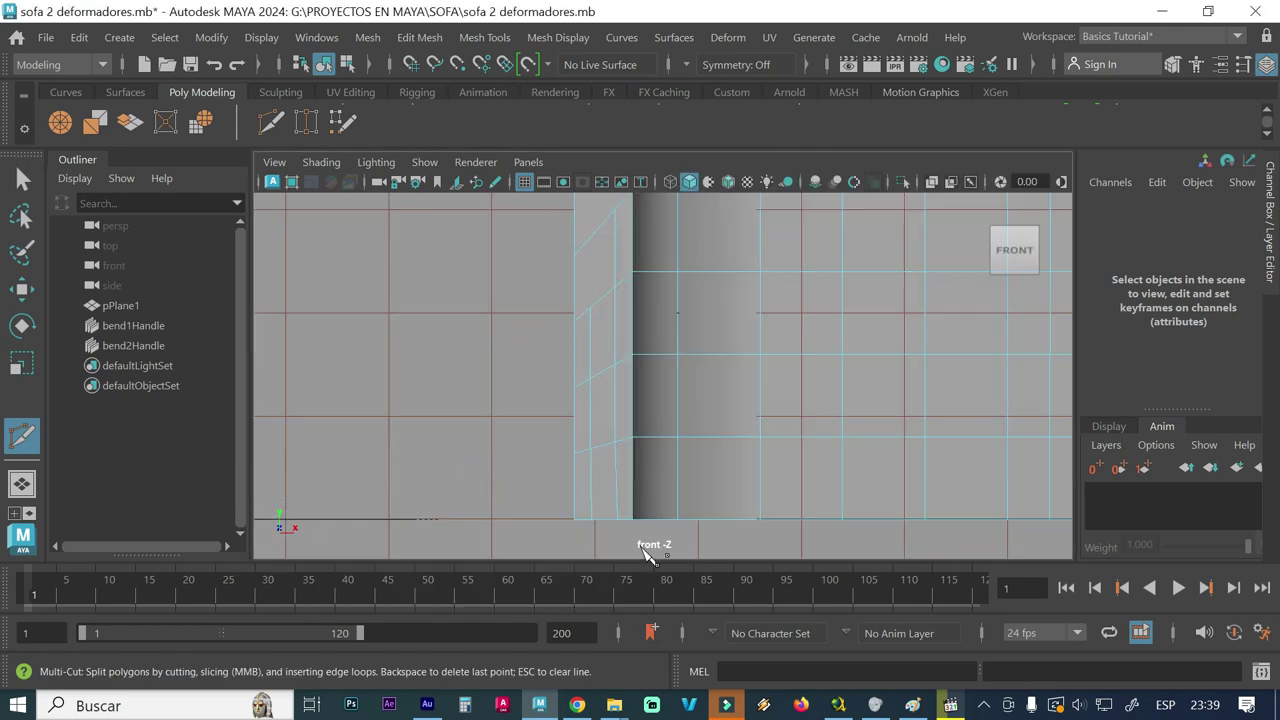
pyautogui.press('space')
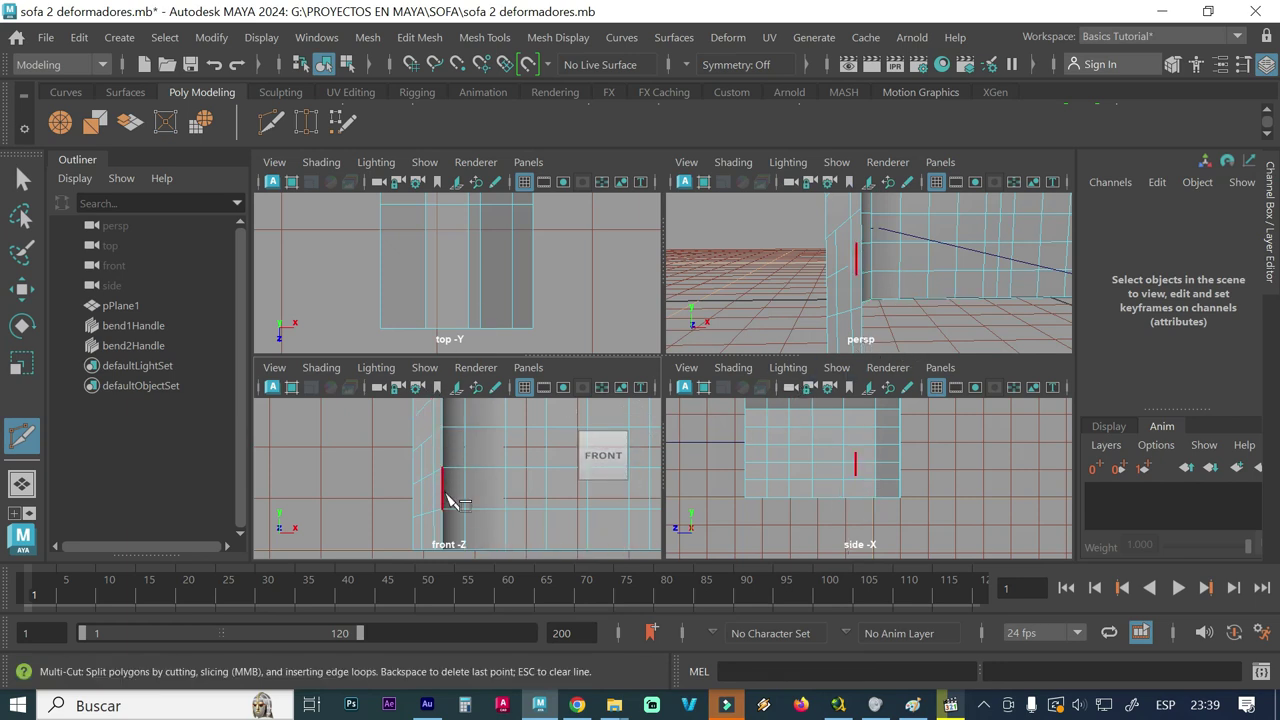
pyautogui.press('space')
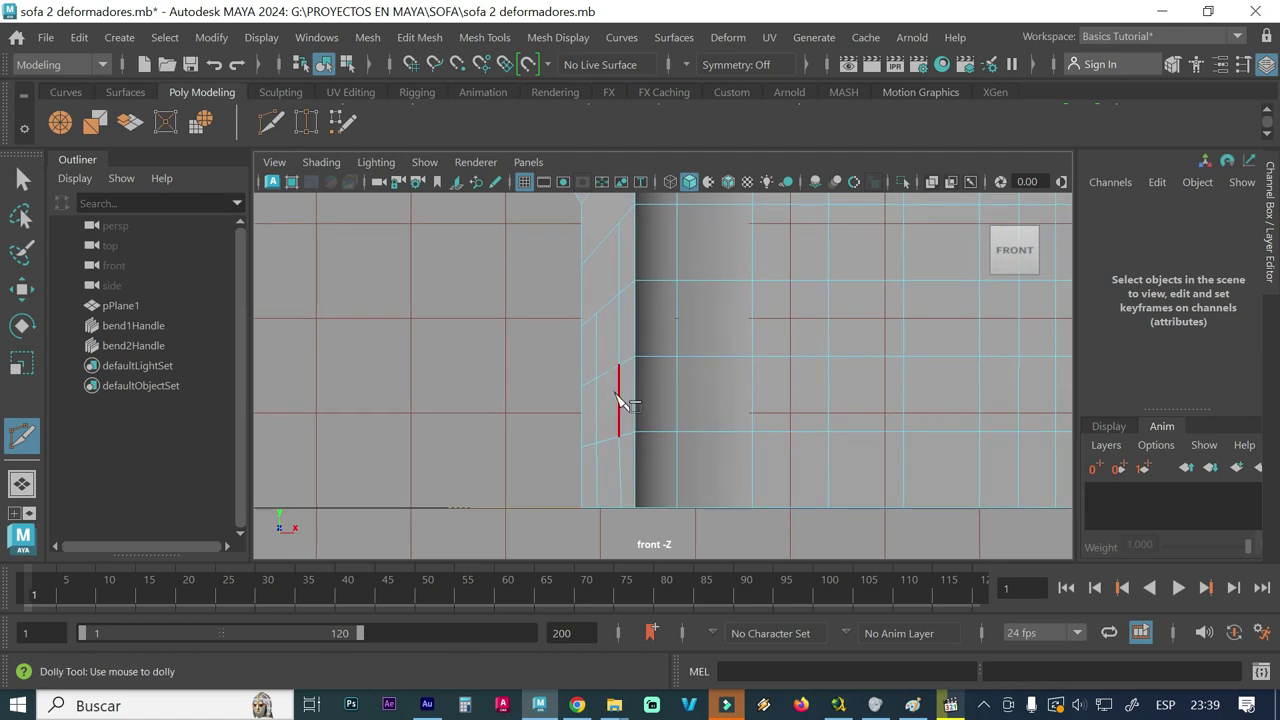
pyautogui.scroll(-1, 614, 437)
pyautogui.keyDown('alt'); pyautogui.moveTo(629, 363); pyautogui.dragTo(623, 451, button='middle'); pyautogui.keyUp('alt')
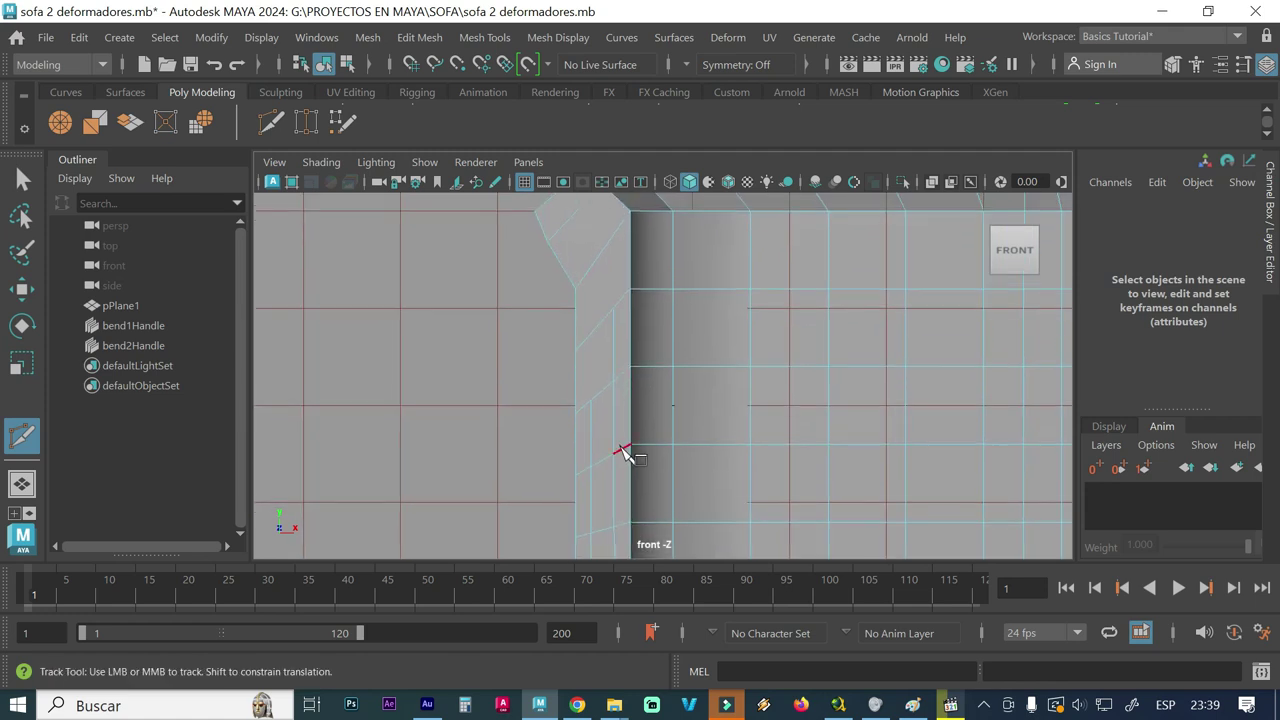
pyautogui.keyDown('alt'); pyautogui.moveTo(600, 223); pyautogui.dragTo(627, 405, button='middle'); pyautogui.keyUp('alt')
# Zoom in on the arm base and switch the mesh to vertex mode with the Select tool.
pyautogui.scroll(1, 640, 420)
pyautogui.scroll(1, 697, 434)
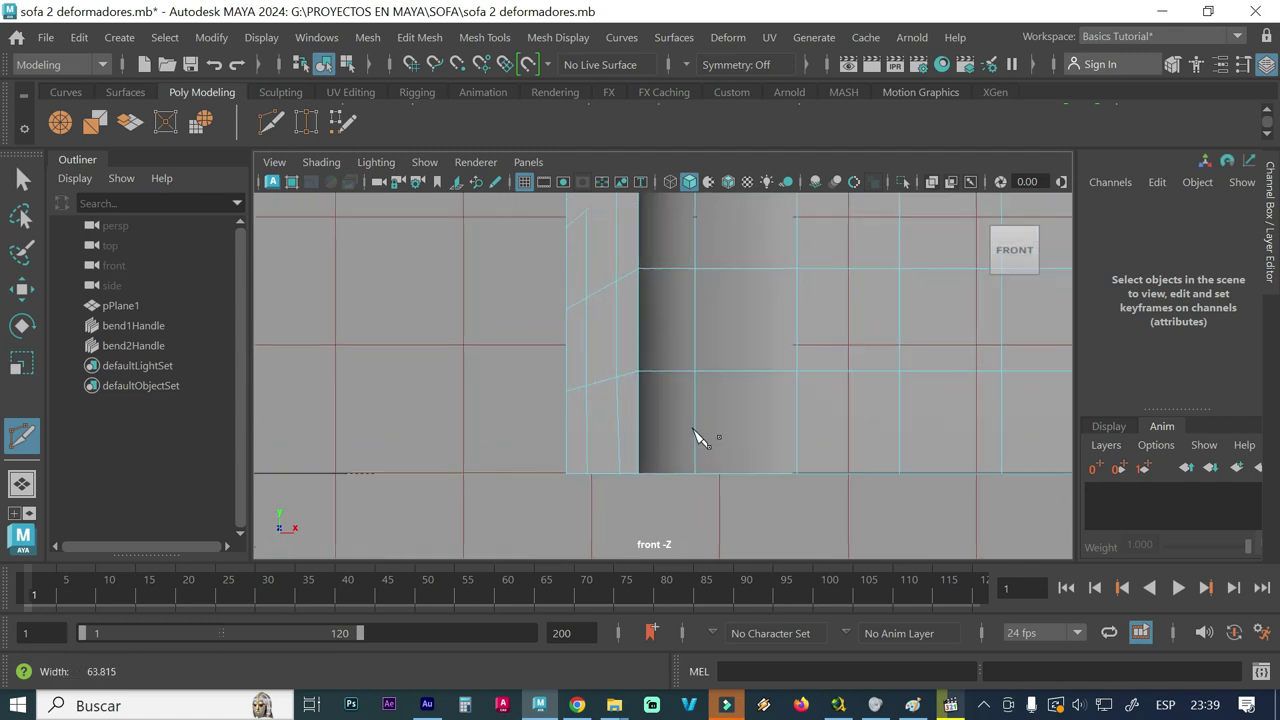
pyautogui.scroll(1, 607, 466)
pyautogui.scroll(1, 607, 466)
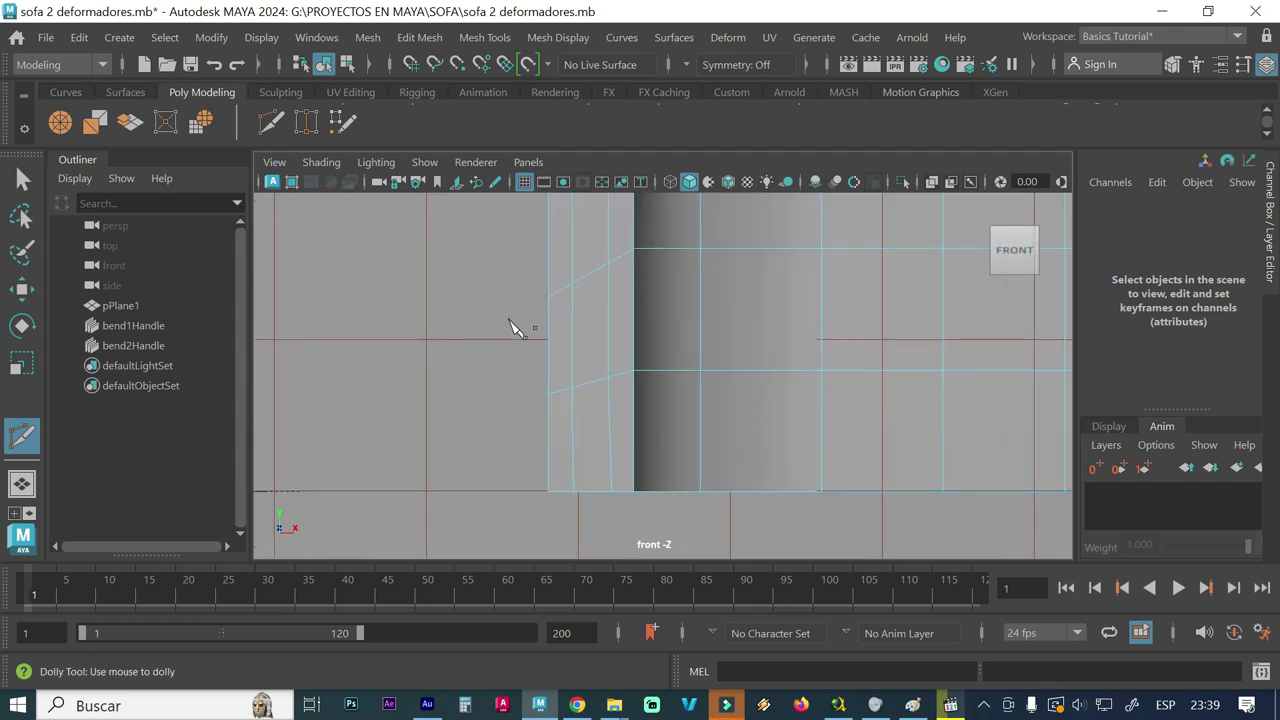
pyautogui.click(25, 180)
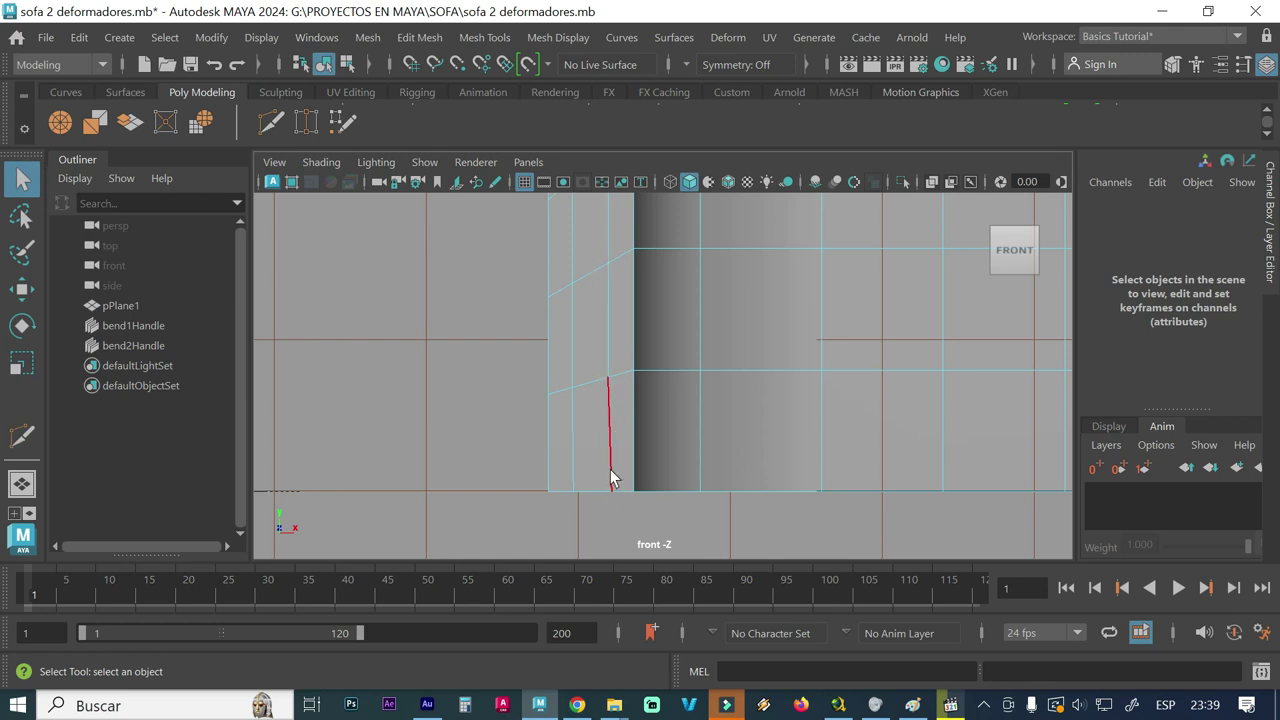
pyautogui.moveTo(614, 435); pyautogui.dragTo(527, 140, button='right')
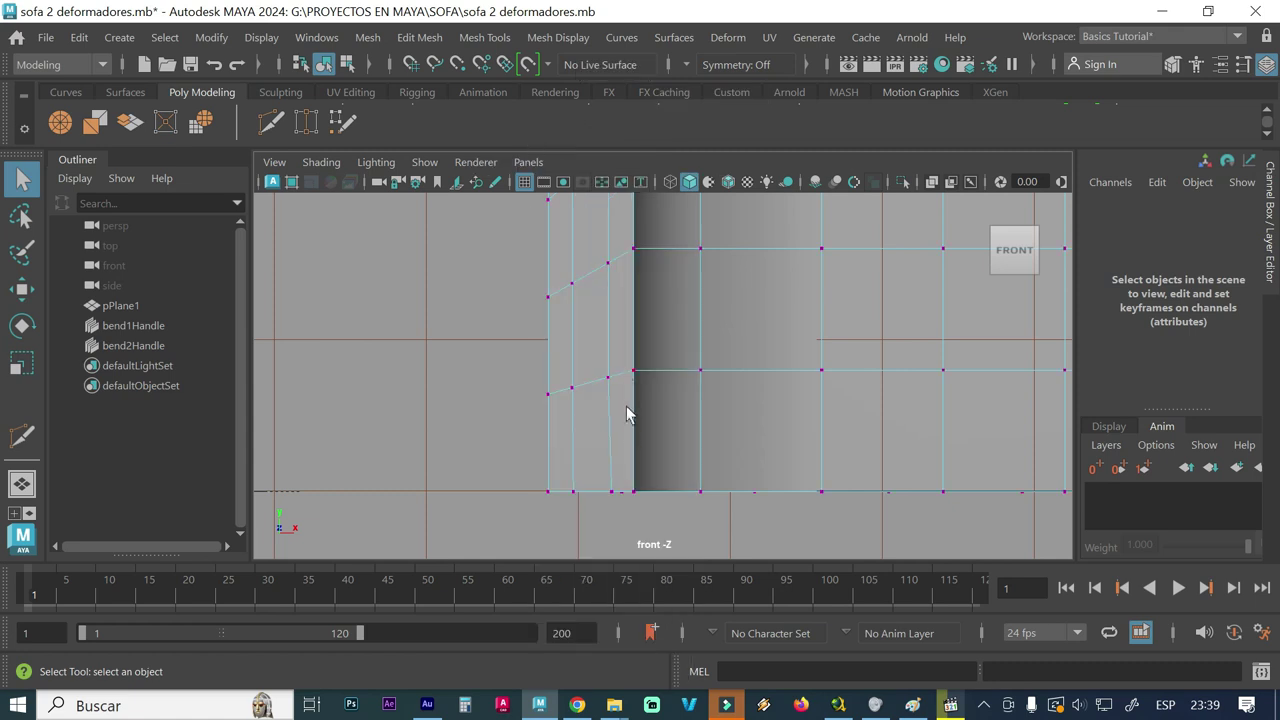
# Turn on Snap to Points and move the arm's two bottom vertices left along X.
pyautogui.click(608, 492)
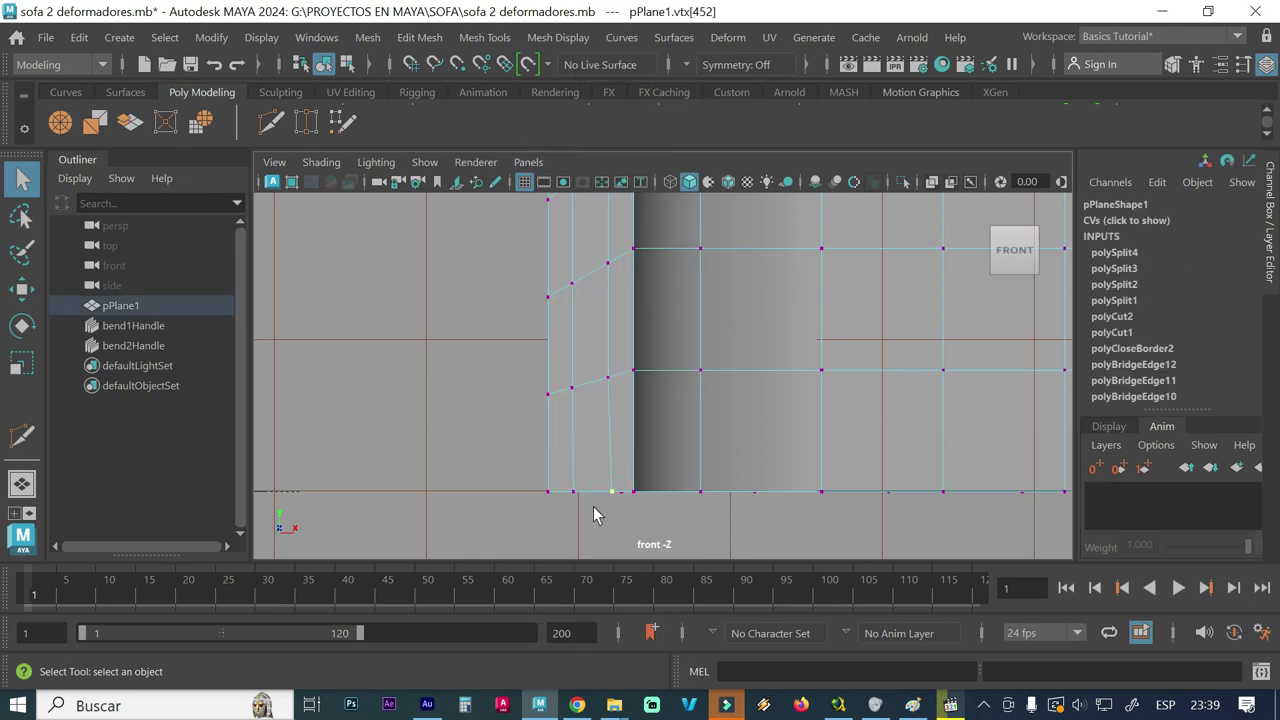
pyautogui.press('w')
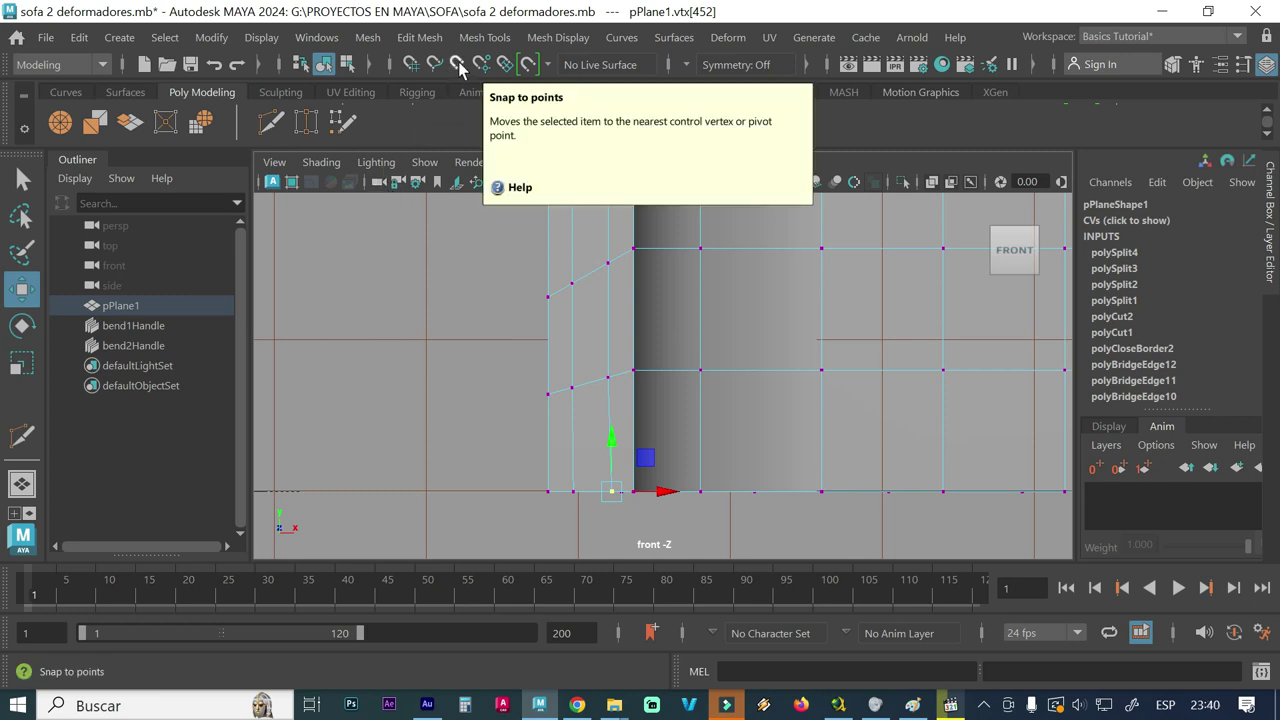
pyautogui.click(458, 64)
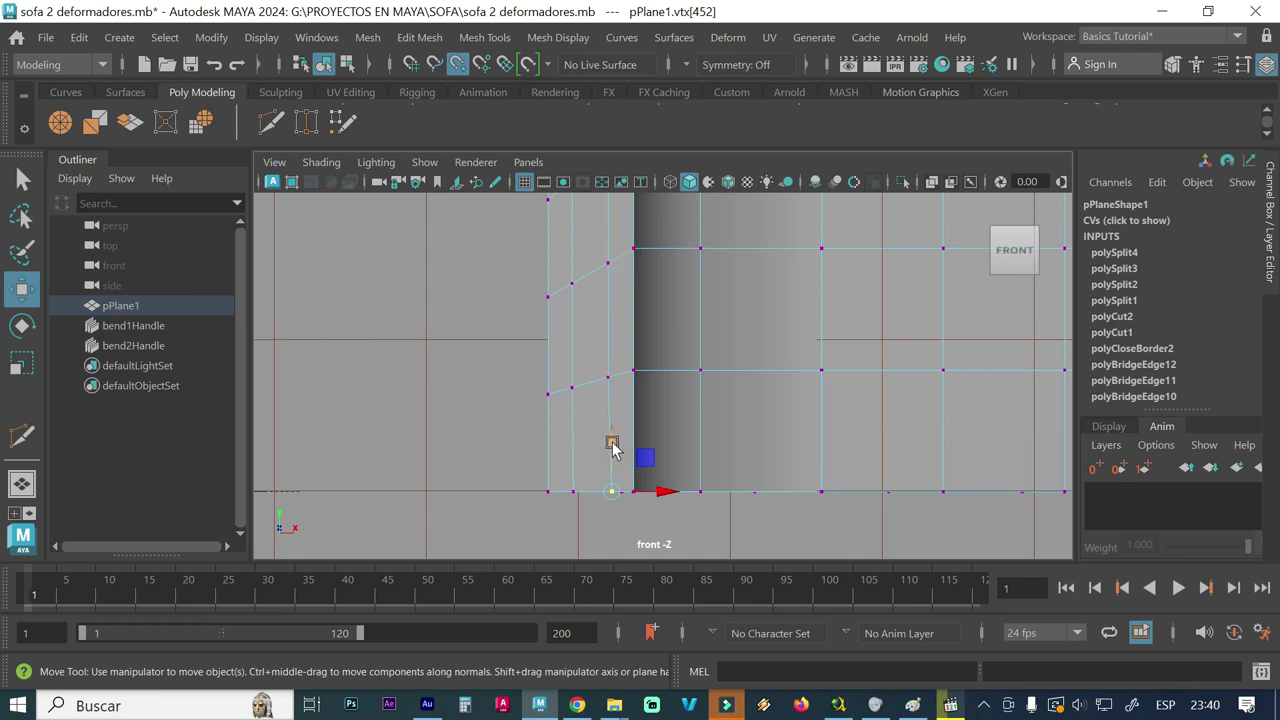
pyautogui.moveTo(643, 505); pyautogui.dragTo(653, 491)
pyautogui.moveTo(608, 391); pyautogui.dragTo(612, 377, button='middle')
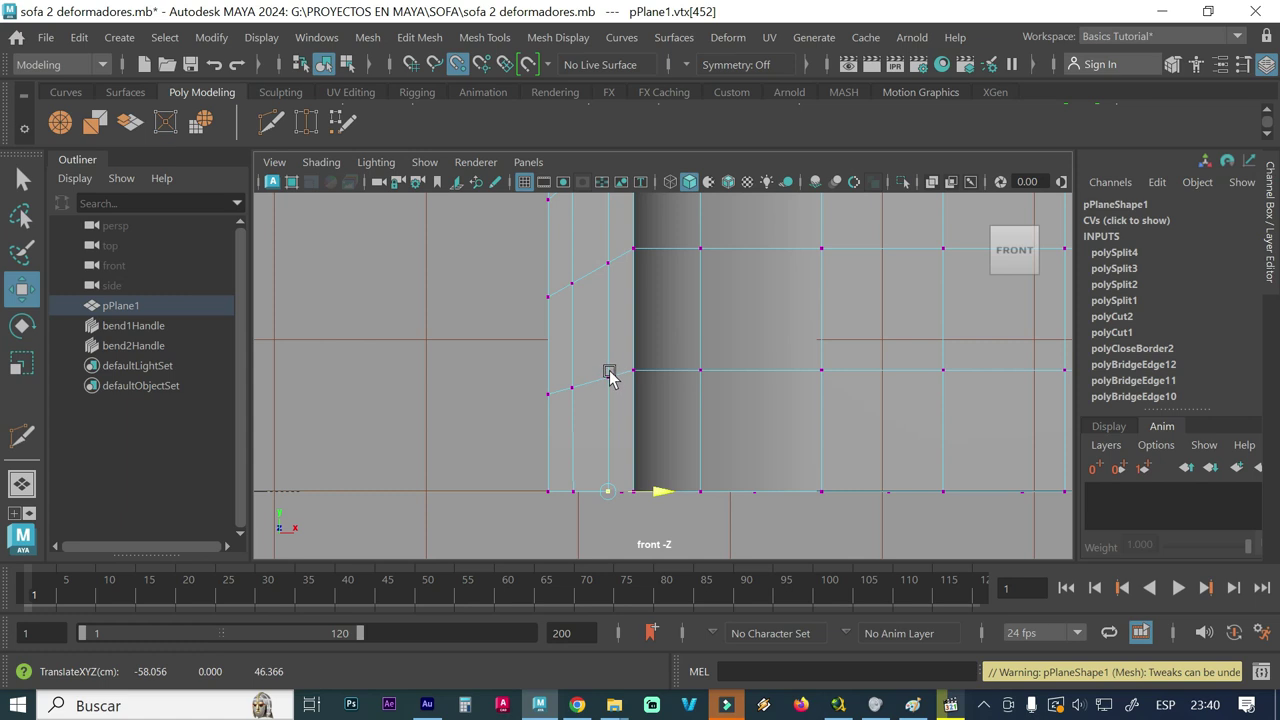
pyautogui.click(575, 493)
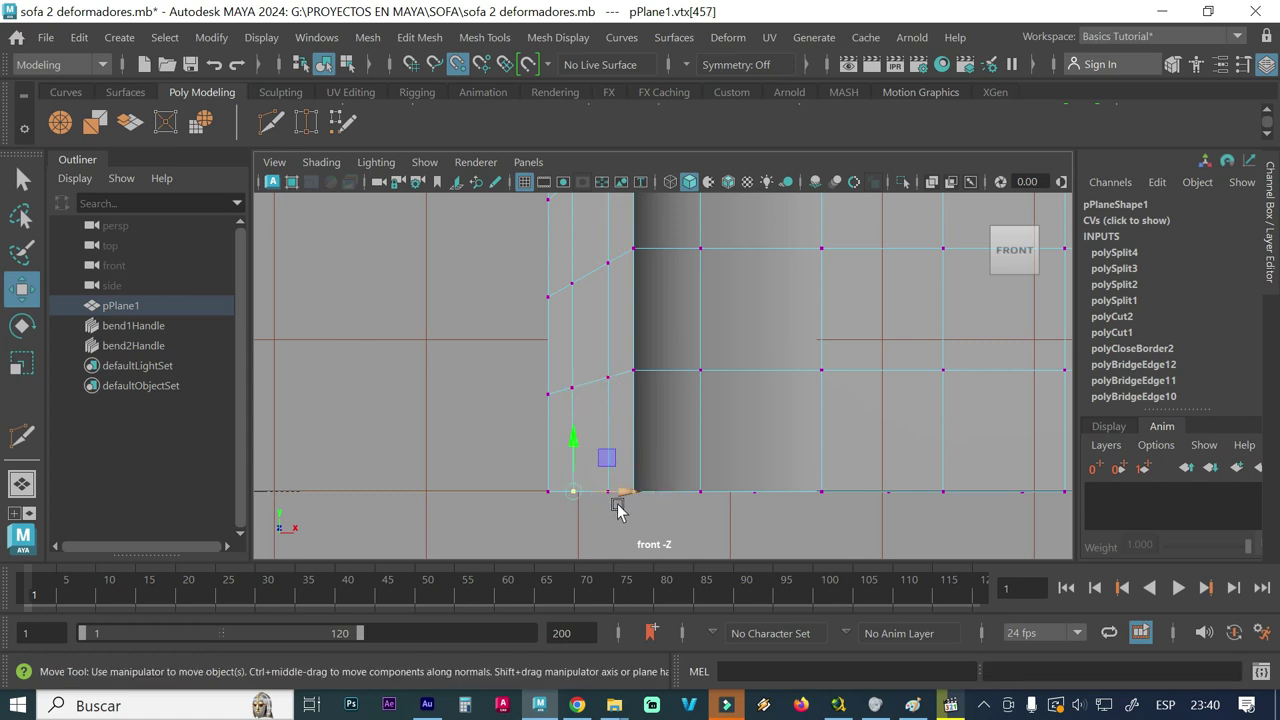
pyautogui.moveTo(621, 497); pyautogui.dragTo(618, 495)
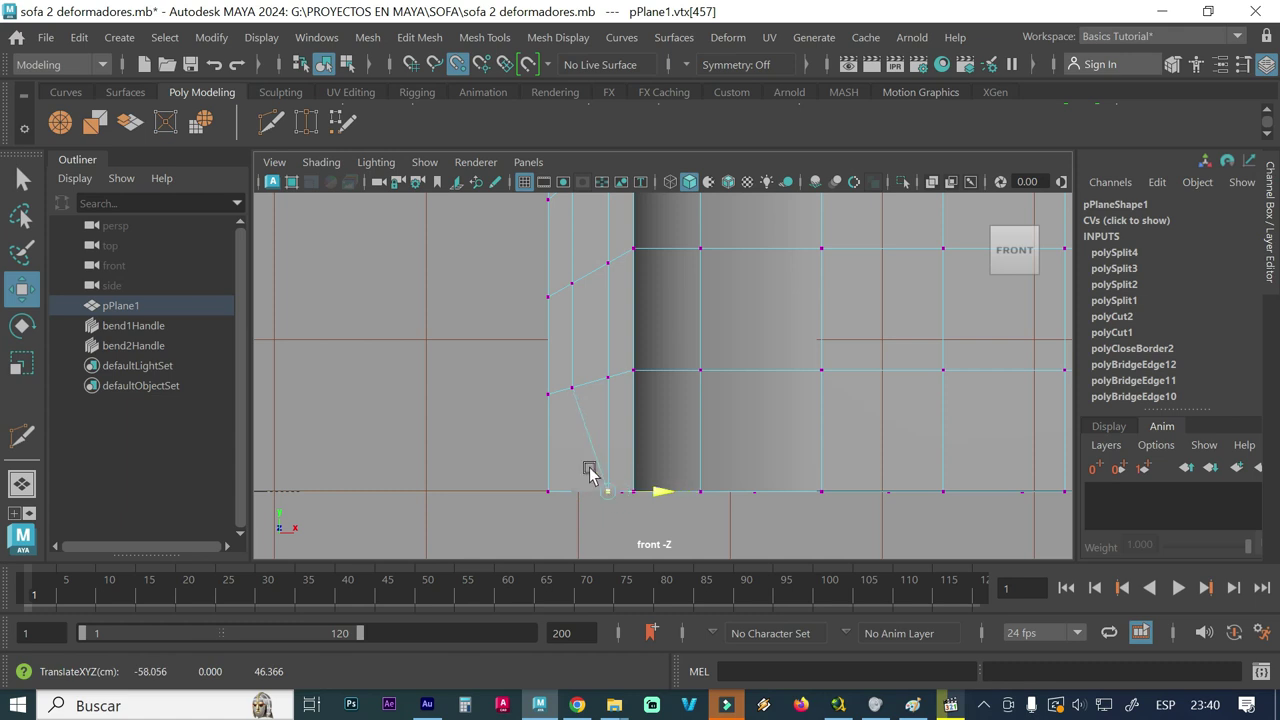
pyautogui.click(476, 450)
pyautogui.moveTo(597, 323)
pyautogui.keyDown('alt'); pyautogui.mouseDown(button='middle')
pyautogui.moveTo(580, 466)
pyautogui.moveTo(560, 396)
pyautogui.mouseUp(button='middle'); pyautogui.keyUp('alt')
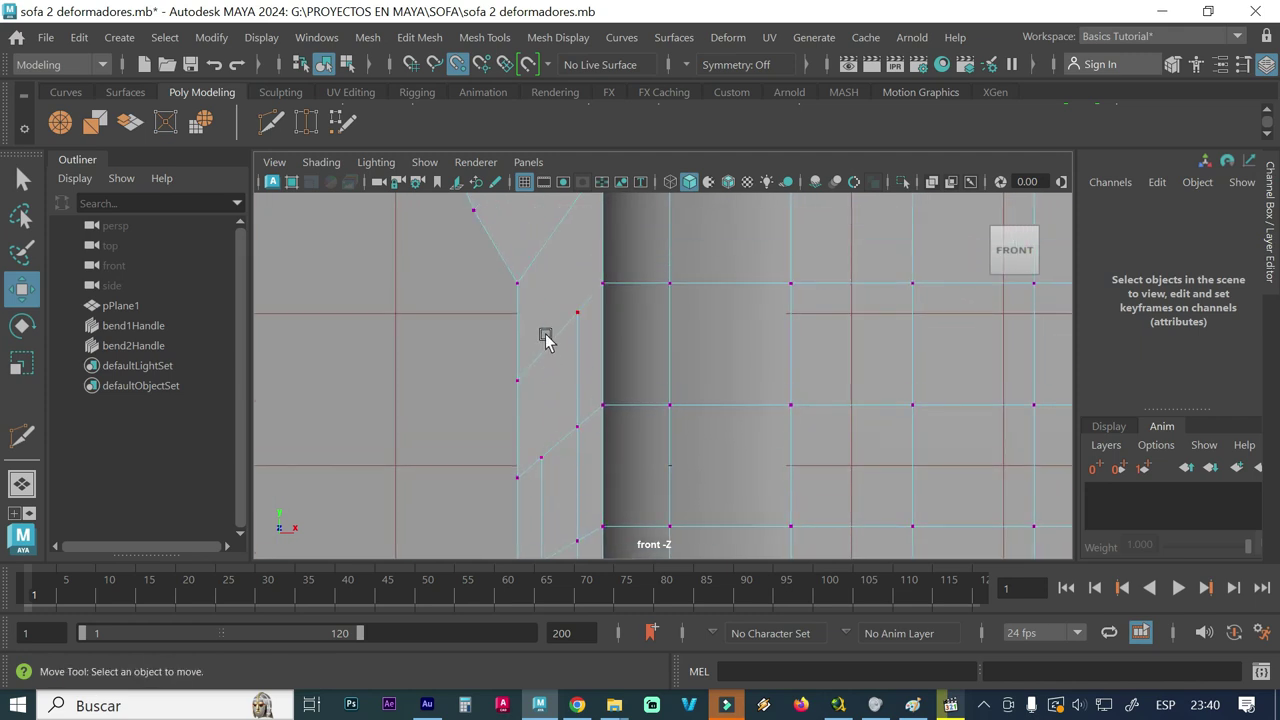
# Multi-Cut from the arm's lower edge up to 90% along the diagonal bevel edge.
pyautogui.click(270, 122)
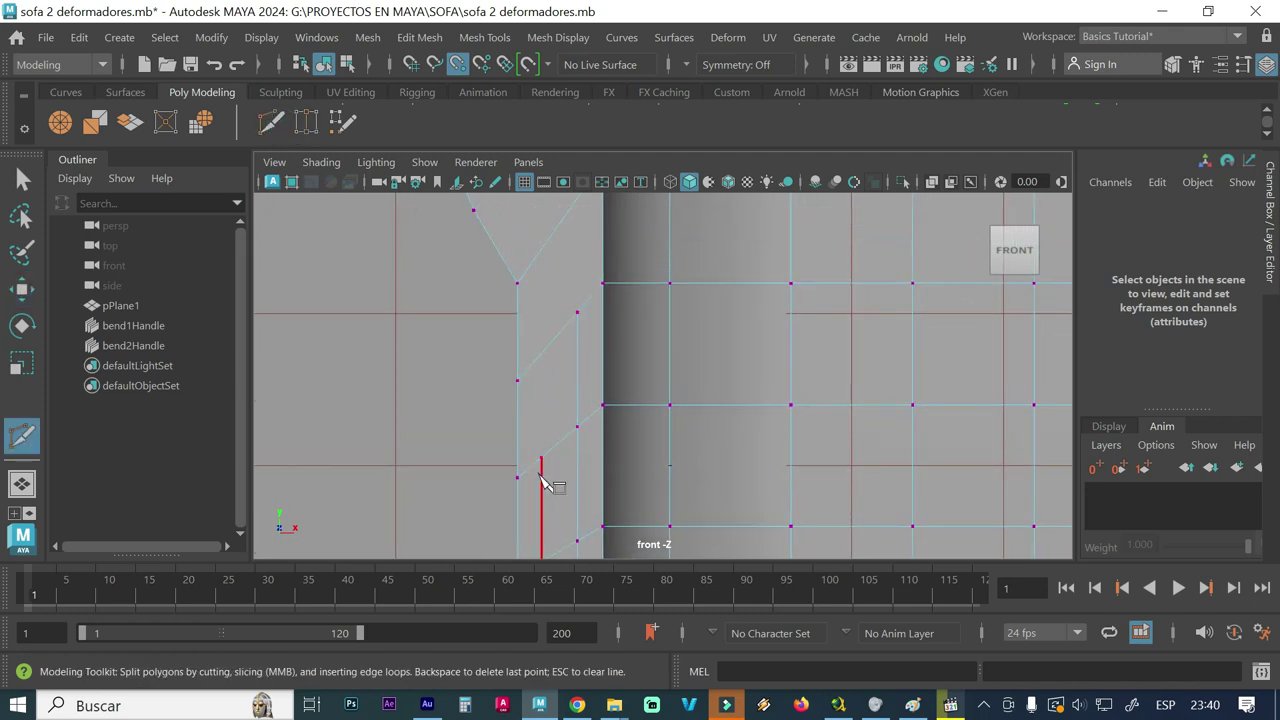
pyautogui.click(540, 458)
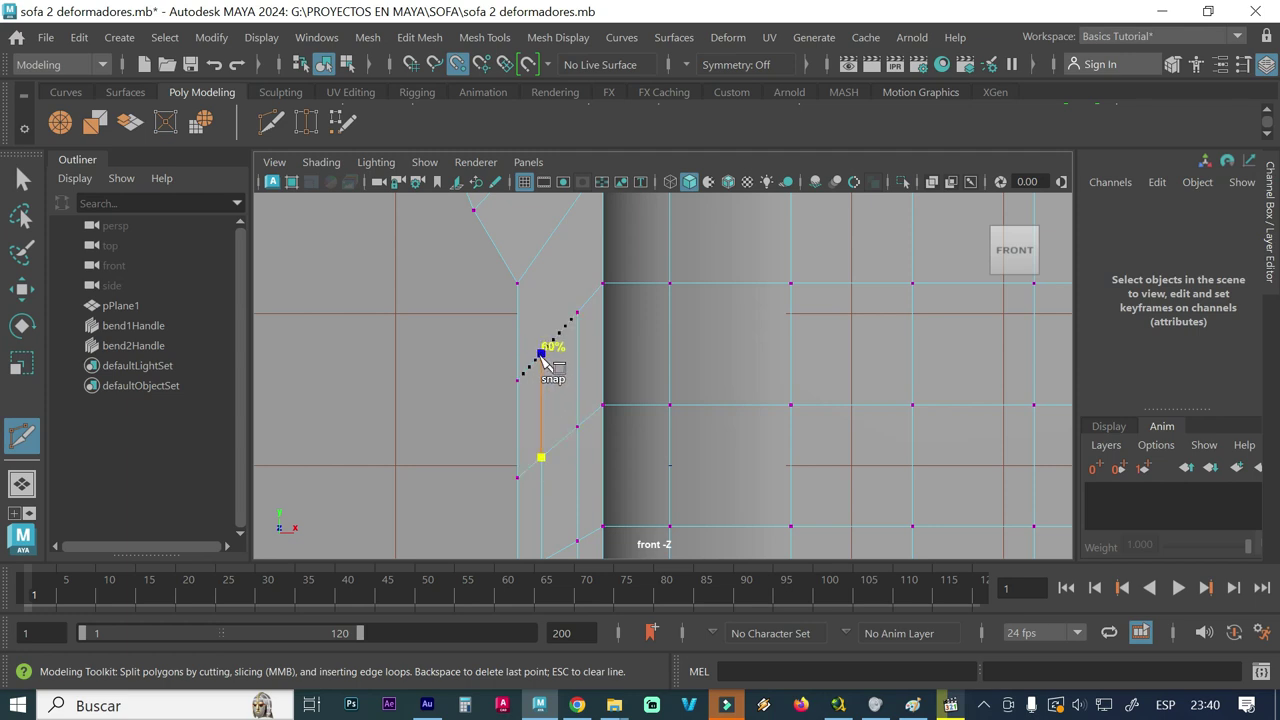
pyautogui.click(541, 355)
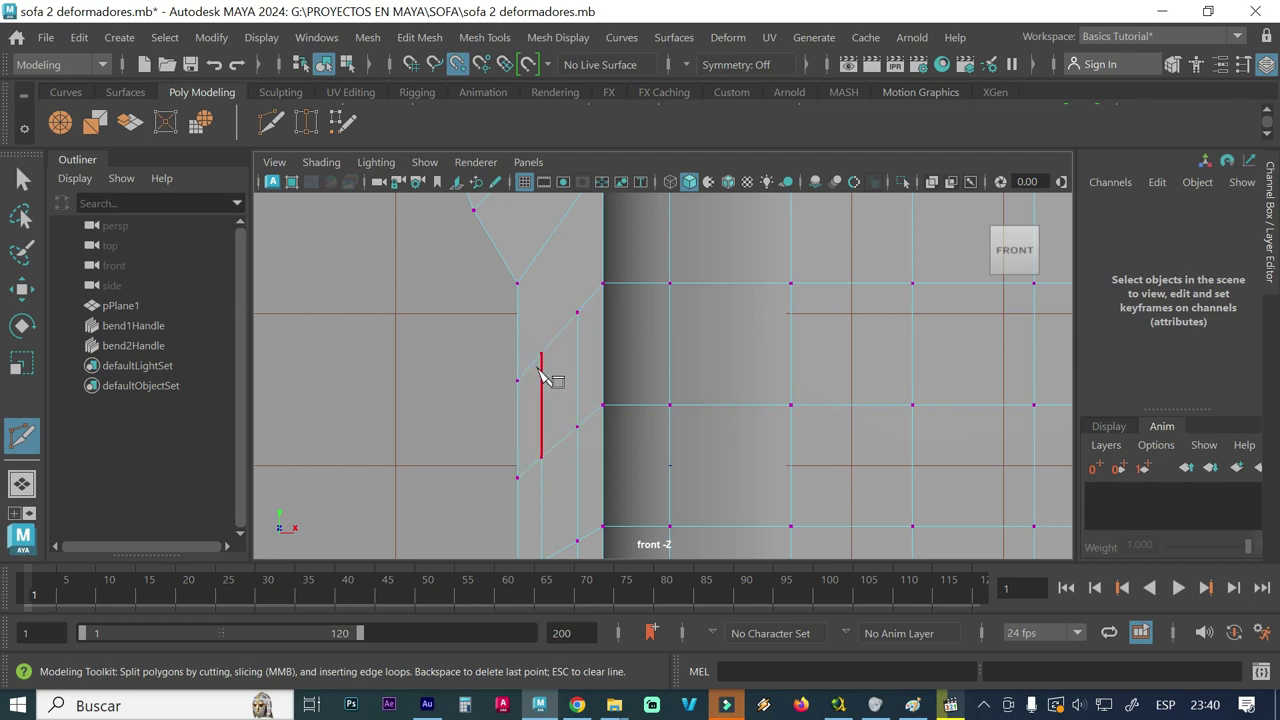
pyautogui.keyDown('alt'); pyautogui.moveTo(551, 370); pyautogui.dragTo(561, 435, button='middle'); pyautogui.keyUp('alt')
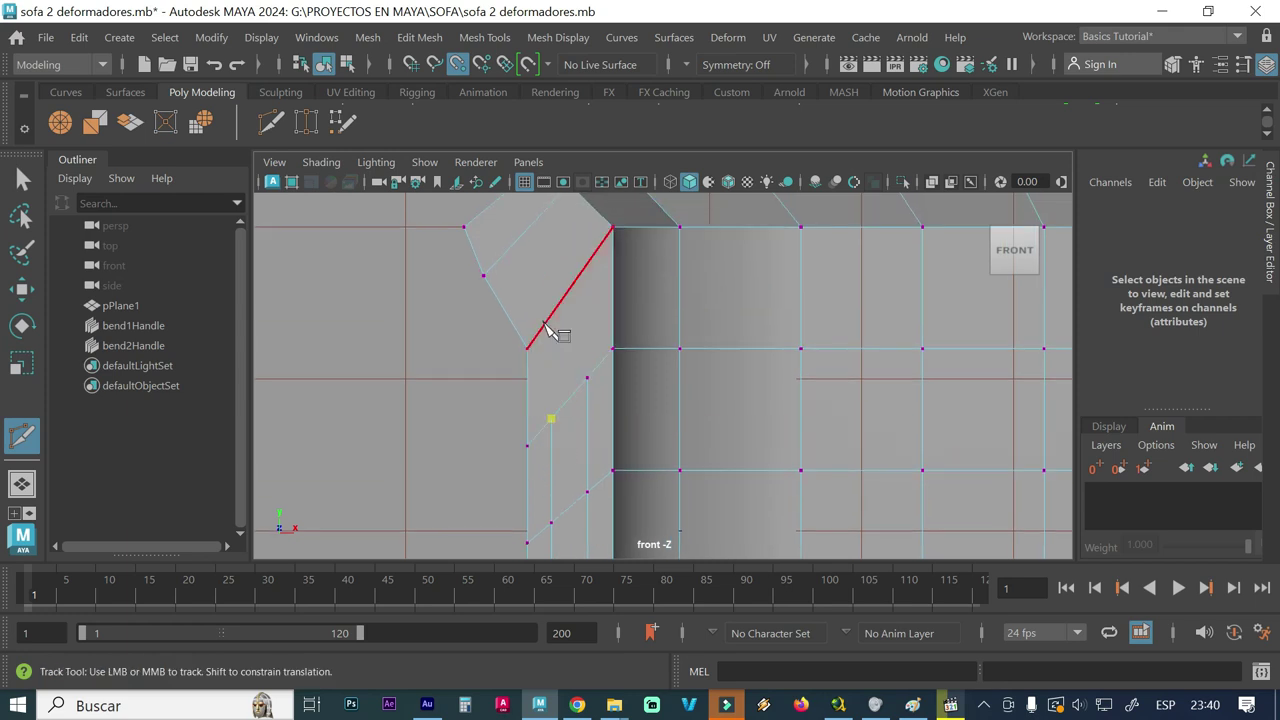
pyautogui.moveTo(549, 322)
pyautogui.keyDown('shift'); pyautogui.mouseDown()
pyautogui.moveTo(540, 337)
pyautogui.moveTo(557, 317)
pyautogui.mouseUp(); pyautogui.keyUp('shift')
pyautogui.rightClick(558, 350)
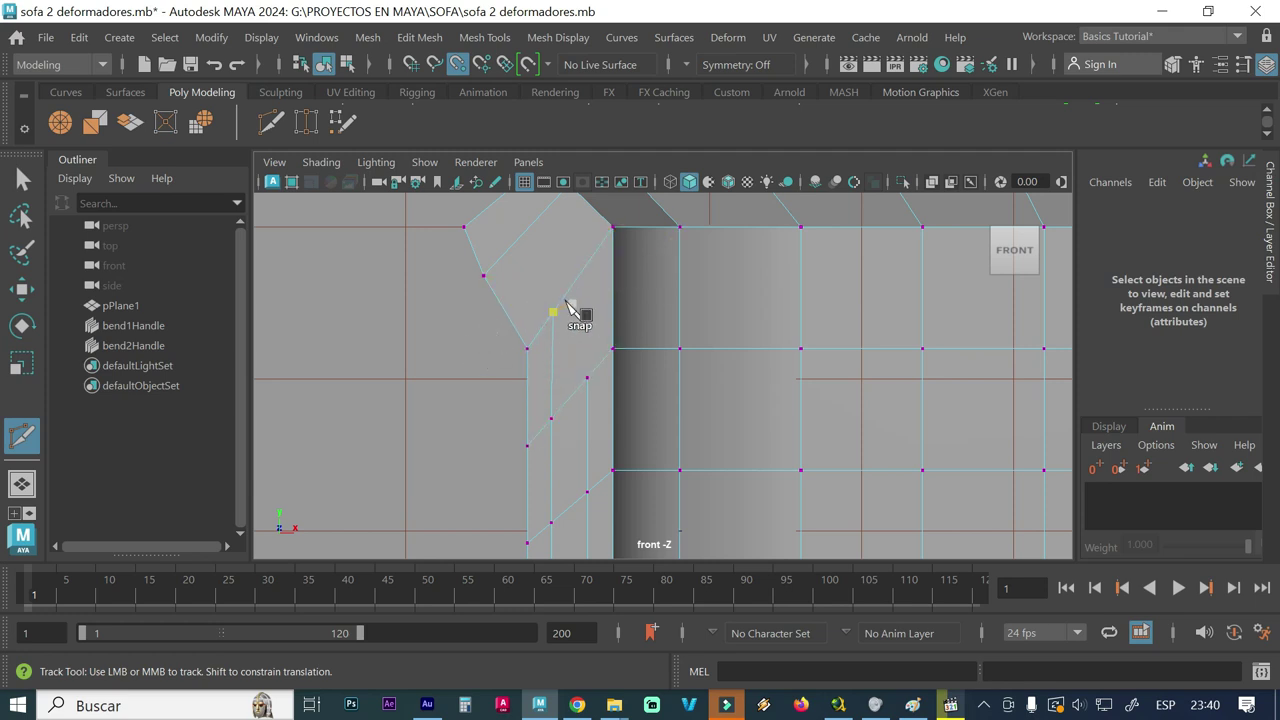
# Add a vertical cut through the arm corner snapped to the slanted edge's midpoint.
pyautogui.click(587, 379)
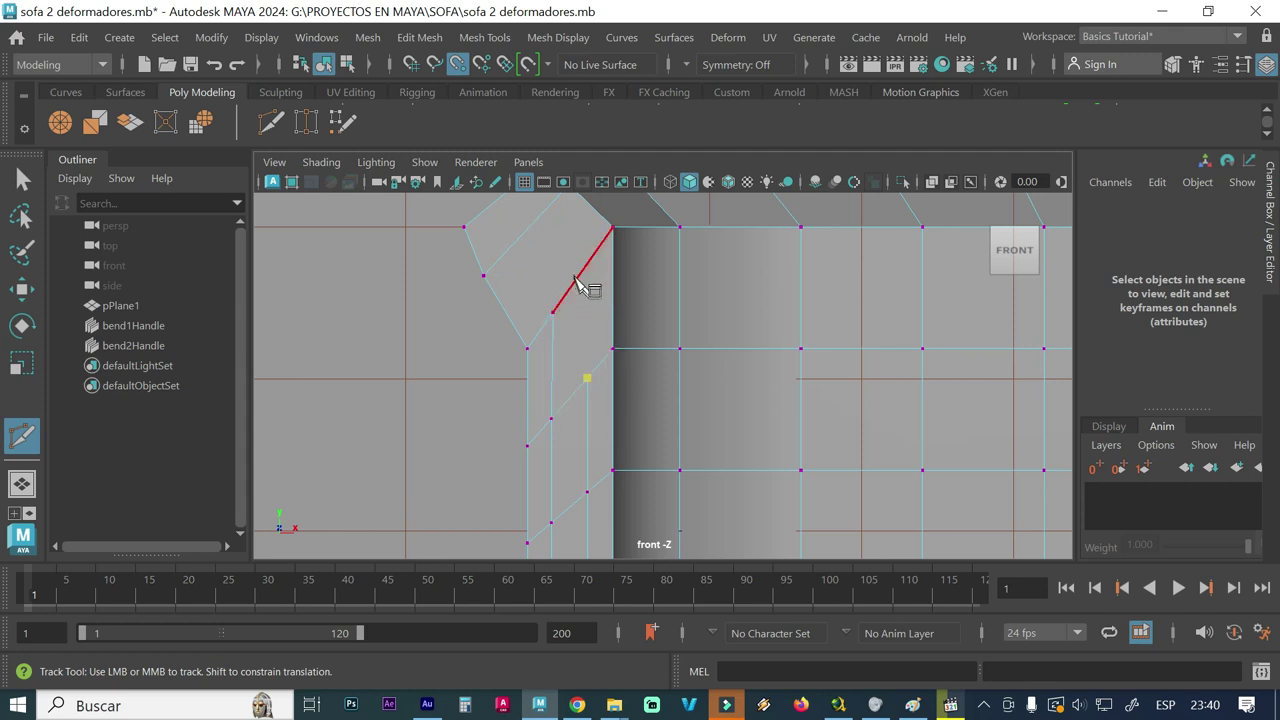
pyautogui.press('shift')
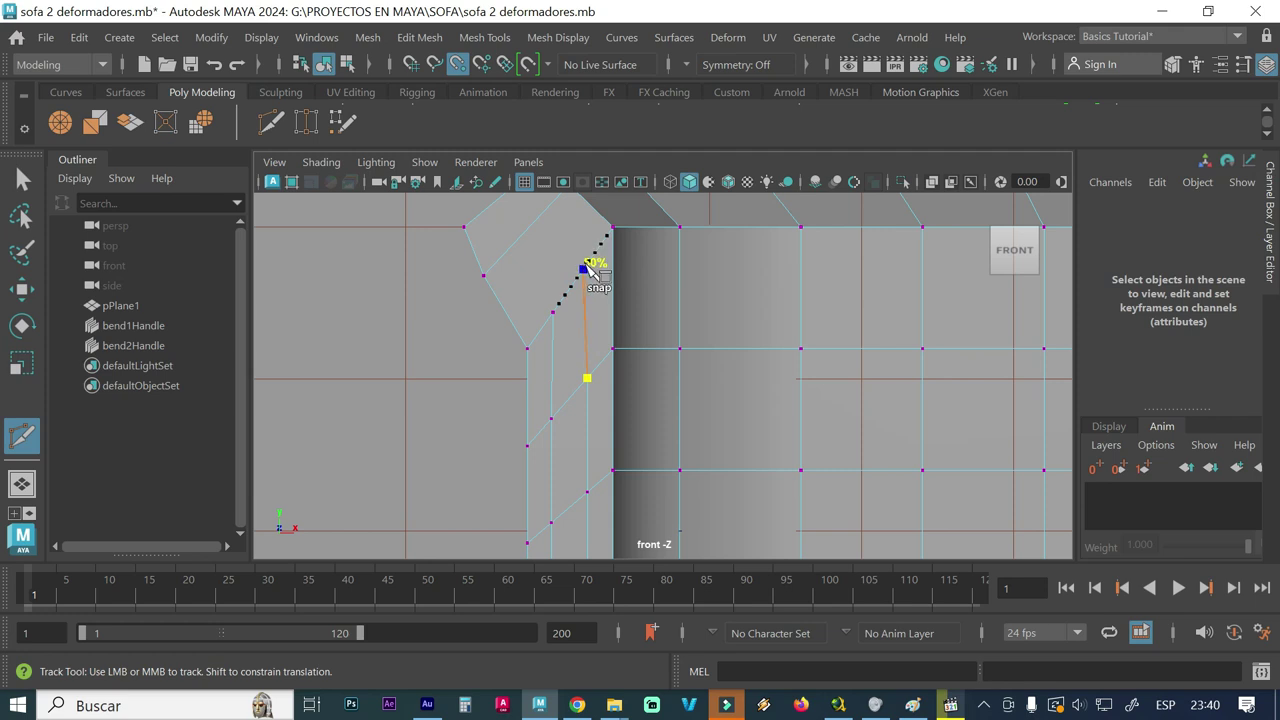
pyautogui.keyDown('shift'); pyautogui.click(589, 261); pyautogui.keyUp('shift')
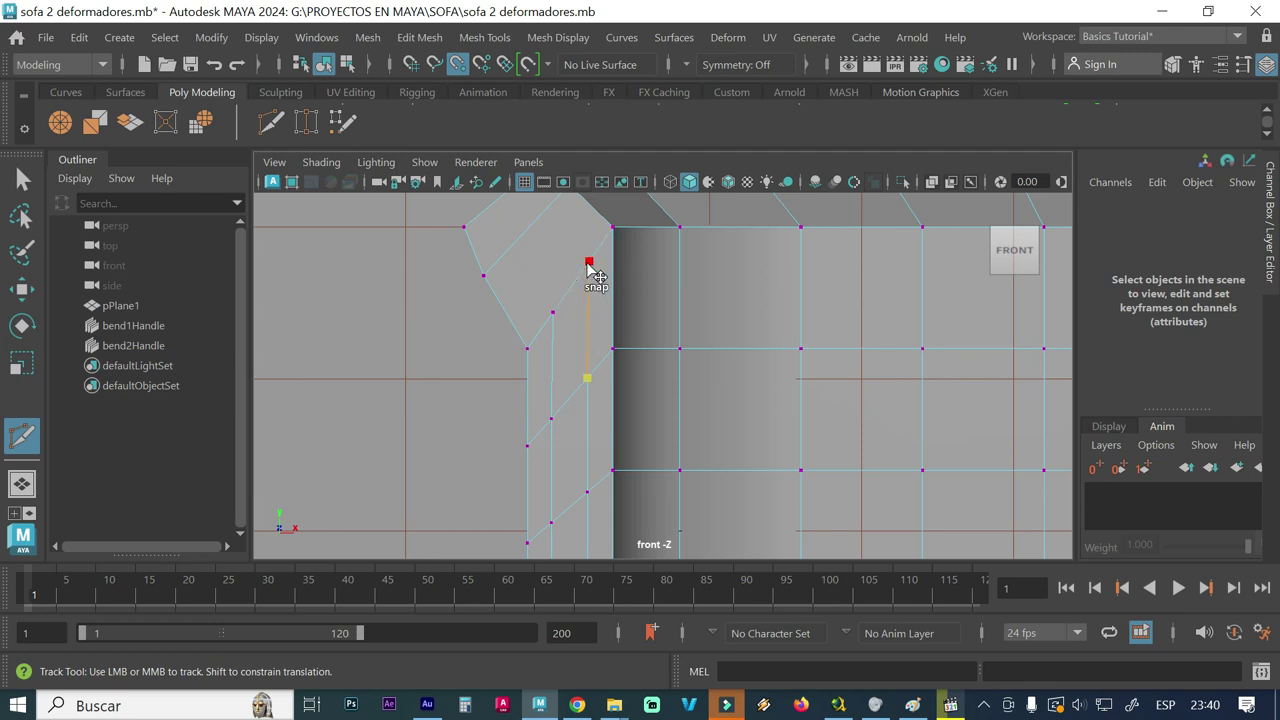
pyautogui.click(587, 377)
pyautogui.press('Return')
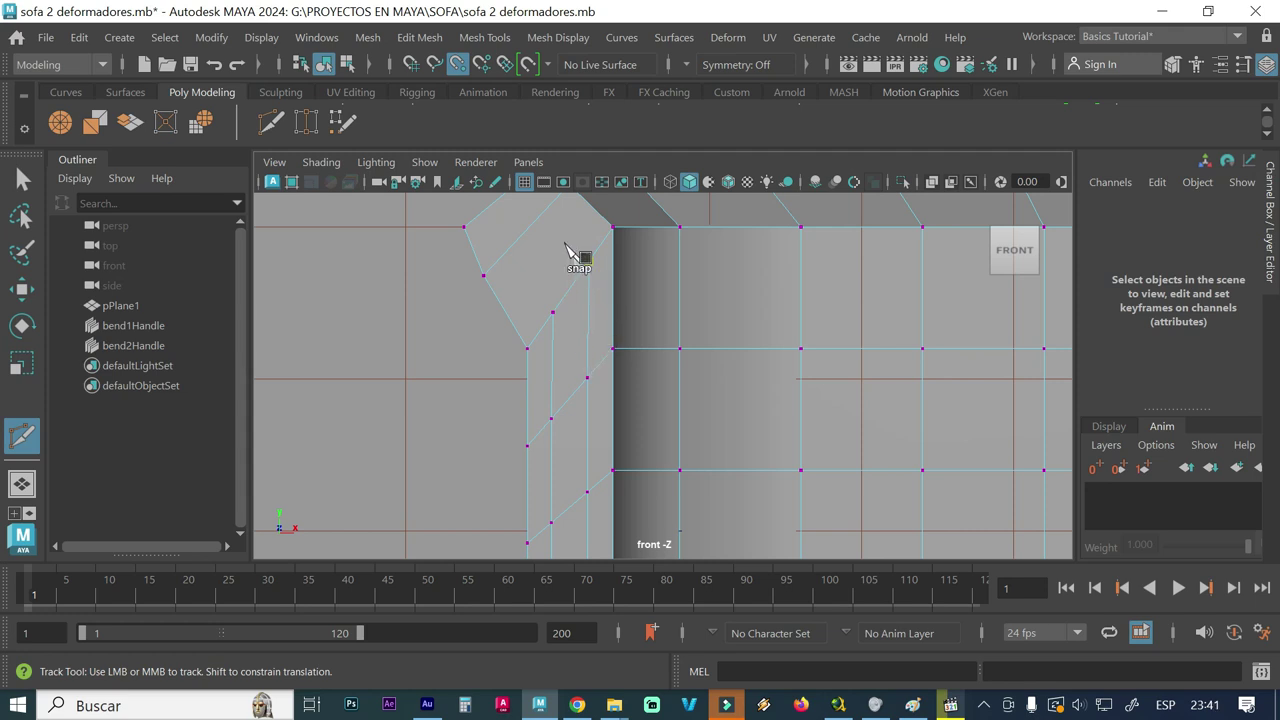
# Add two more cuts from the middle and mid-edge vertices to the slanted and upper edges.
pyautogui.click(554, 314)
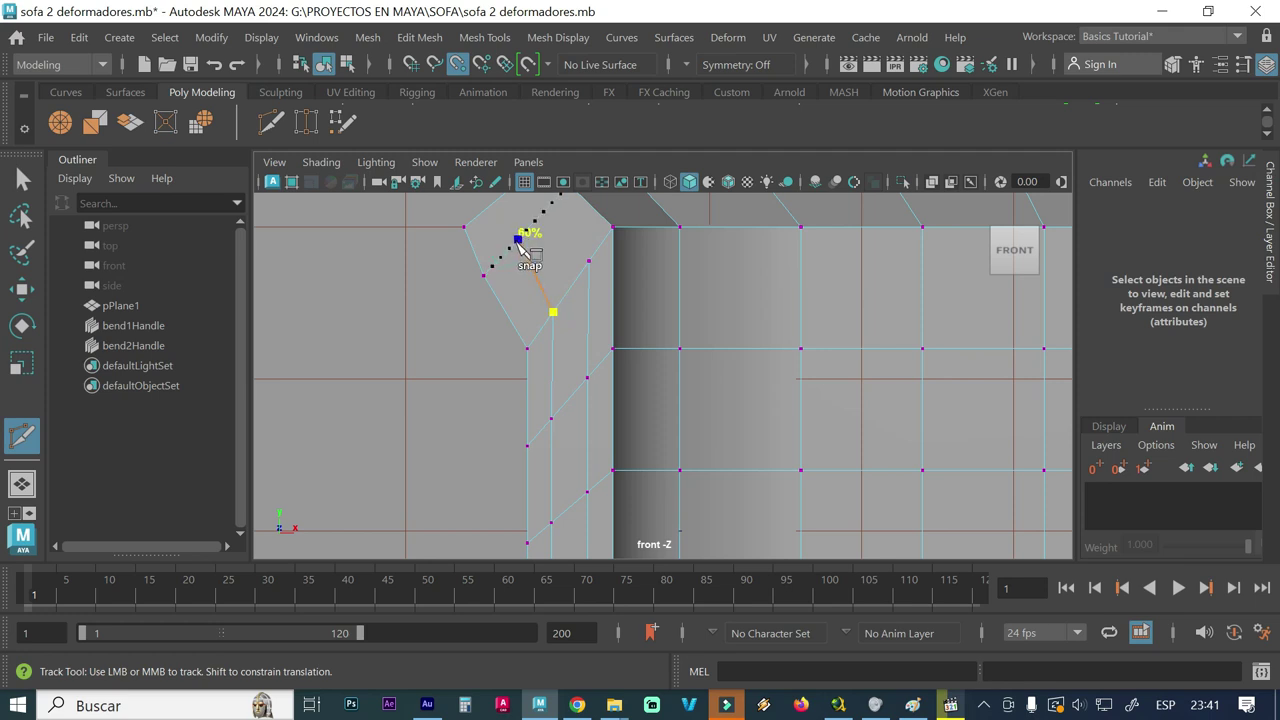
pyautogui.click(509, 248)
pyautogui.press('Return')
pyautogui.click(588, 261)
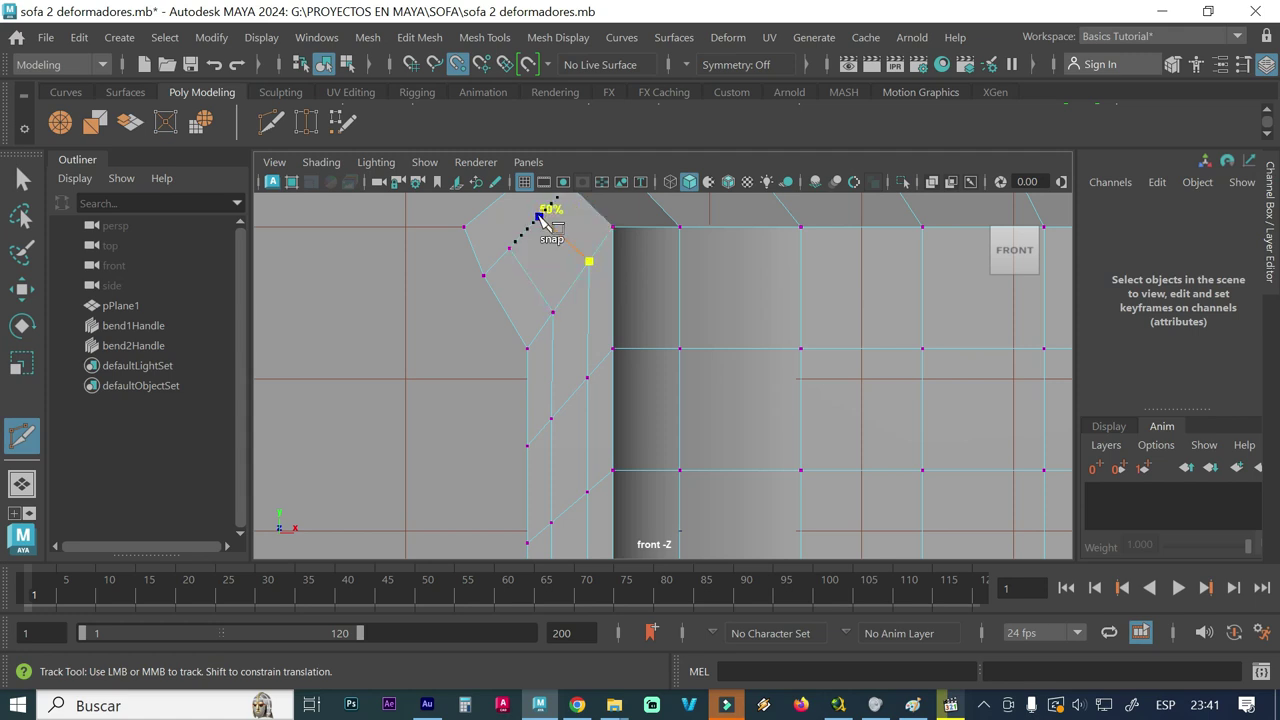
pyautogui.click(539, 218)
pyautogui.press('Return')
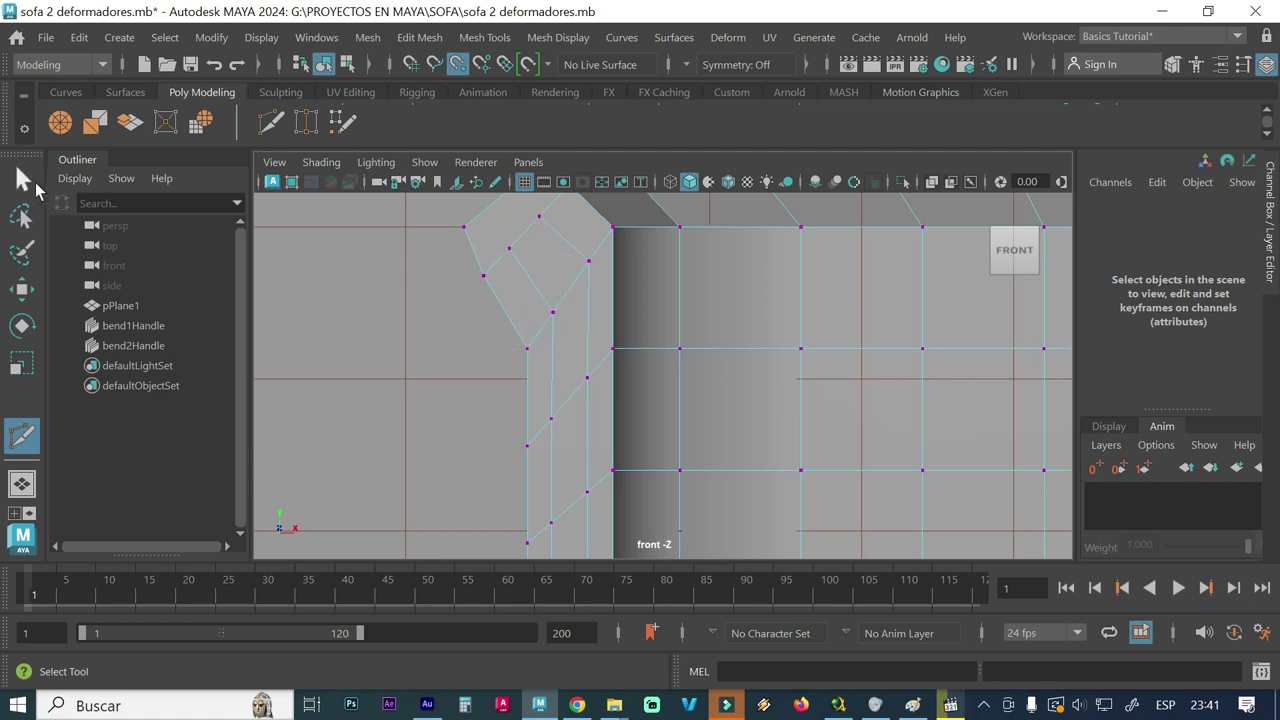
# Zoom out and frame the arm's top in the front view.
pyautogui.click(22, 180)
pyautogui.keyDown('alt'); pyautogui.moveTo(390, 321); pyautogui.dragTo(382, 333, button='right'); pyautogui.keyUp('alt')
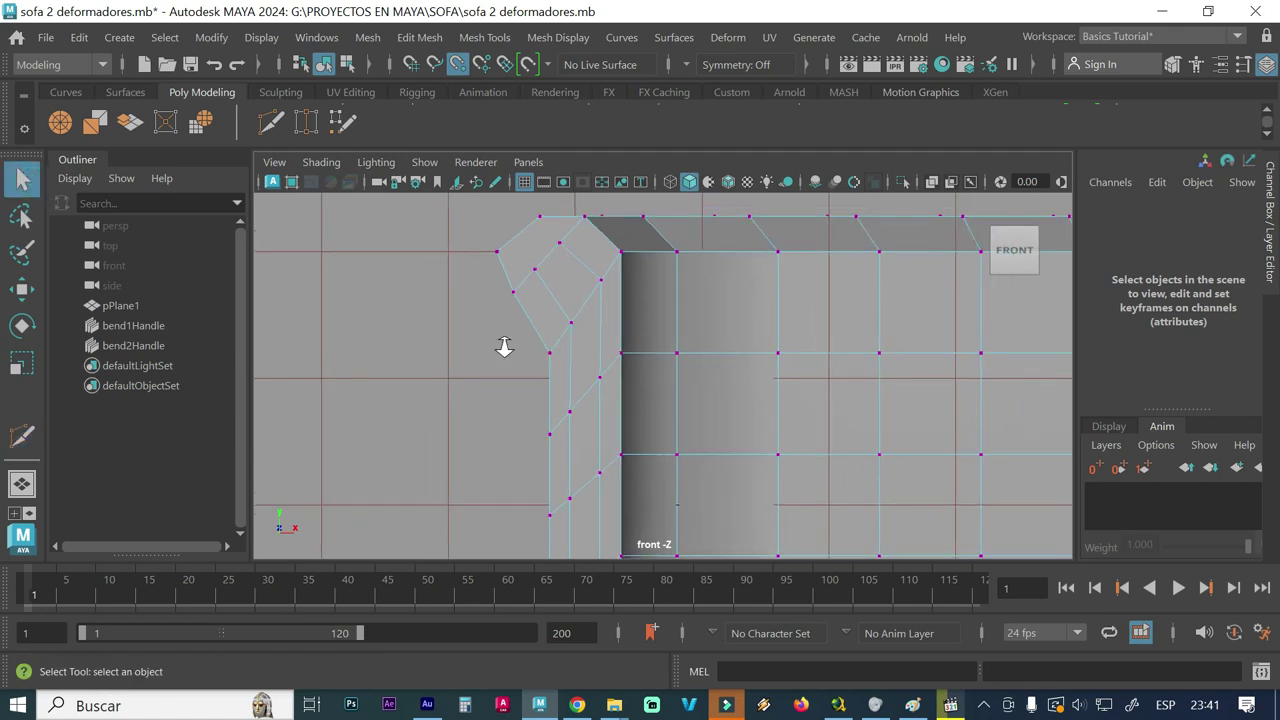
pyautogui.scroll(-1, 537, 351)
pyautogui.scroll(-2, 521, 347)
pyautogui.scroll(1, 651, 287)
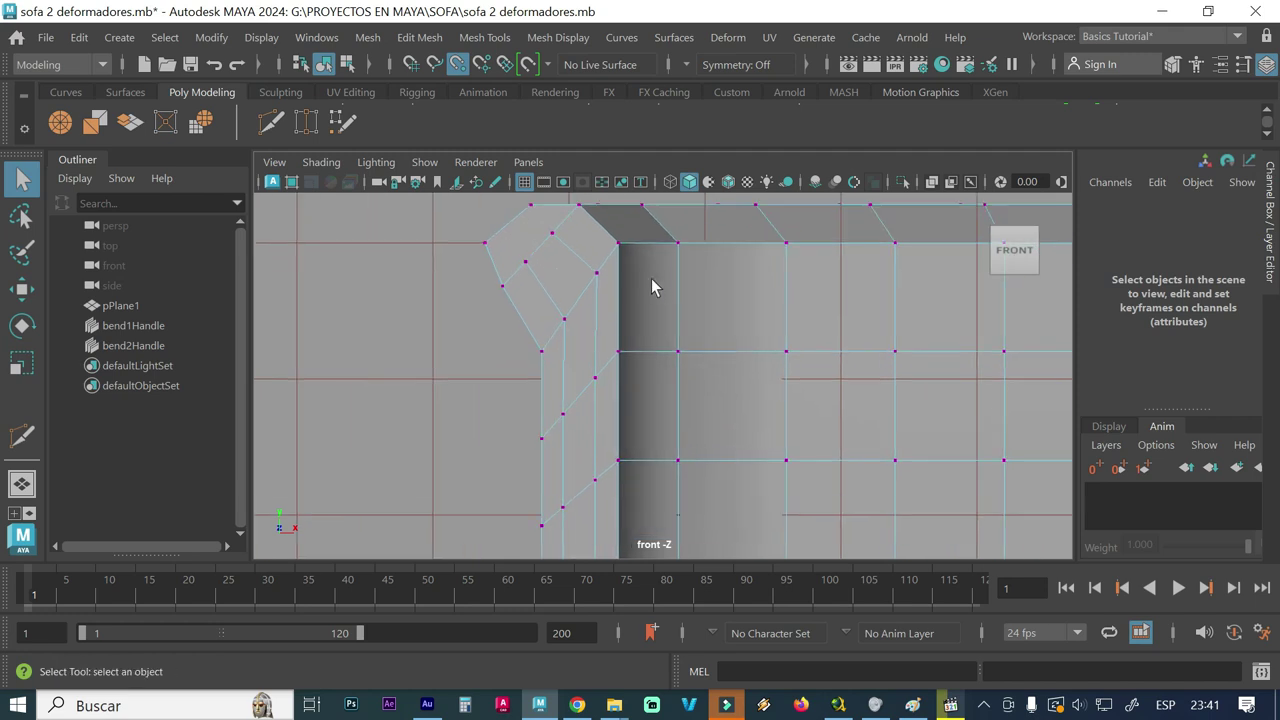
pyautogui.keyDown('alt'); pyautogui.moveTo(547, 253); pyautogui.dragTo(572, 380, button='middle'); pyautogui.keyUp('alt')
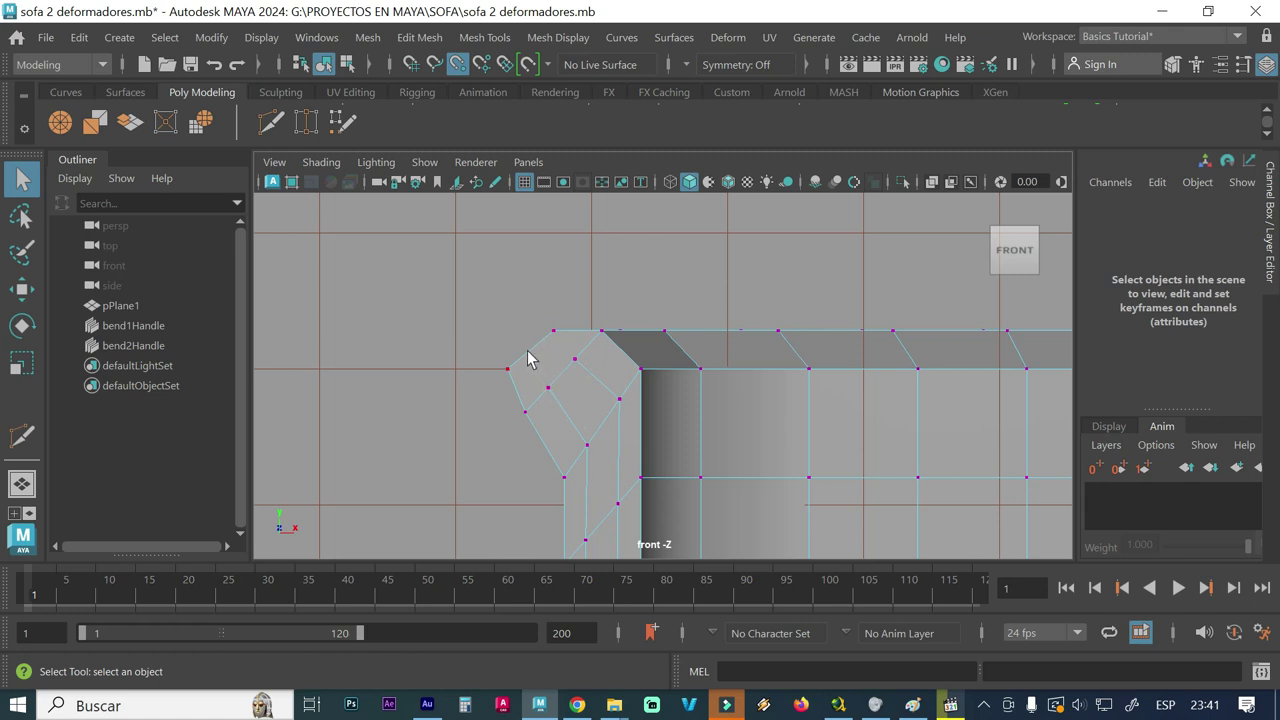
# Multi-Cut across the arm's upper-left corner face, then return to the Select Tool.
pyautogui.click(270, 122)
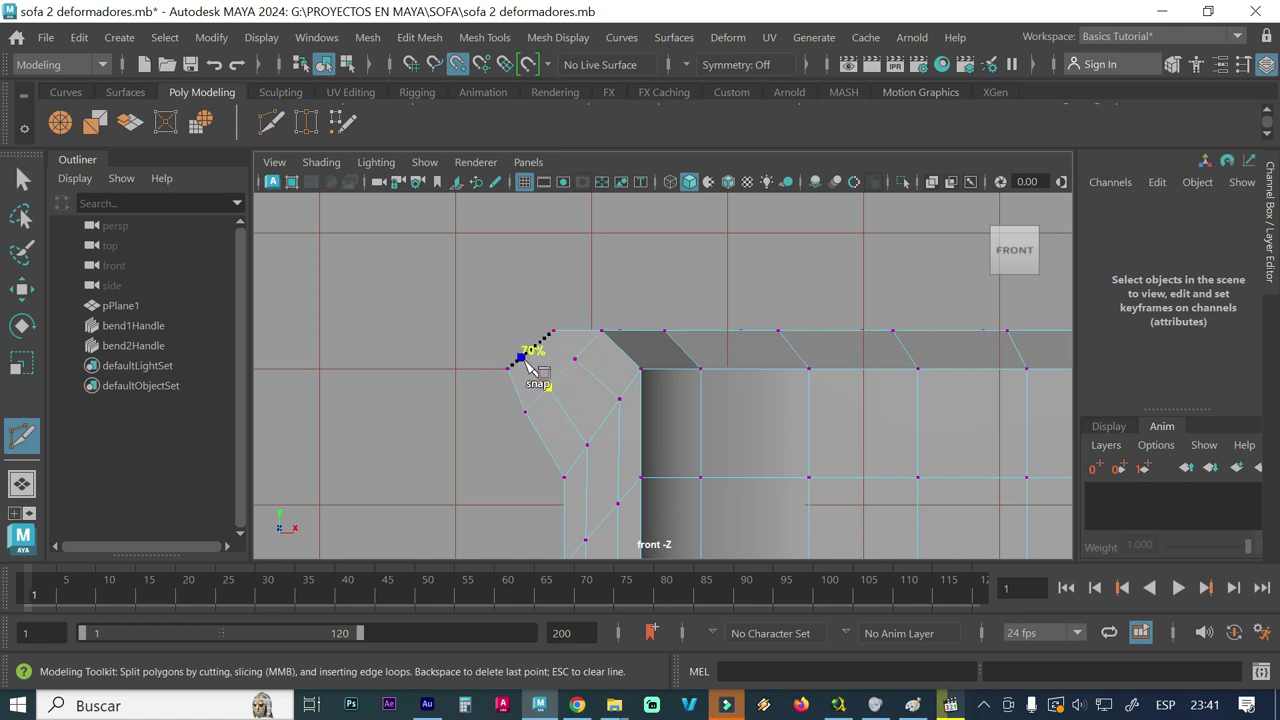
pyautogui.click(528, 358)
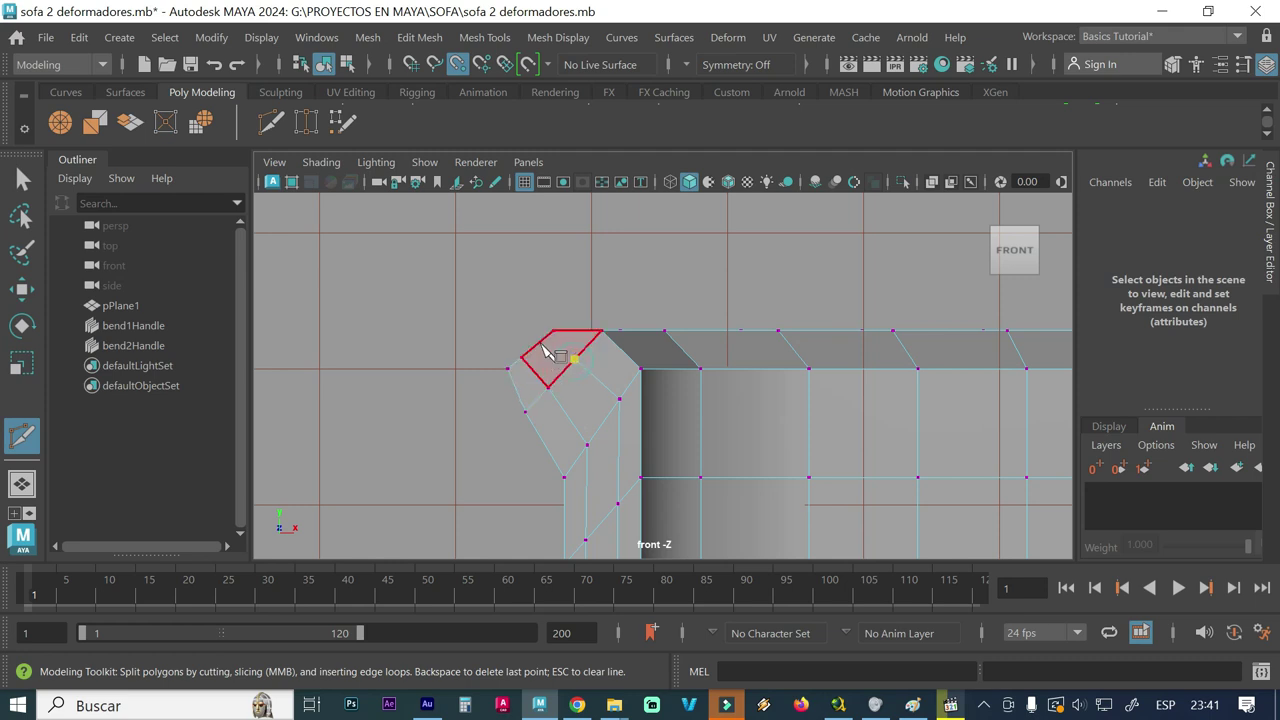
pyautogui.click(540, 343)
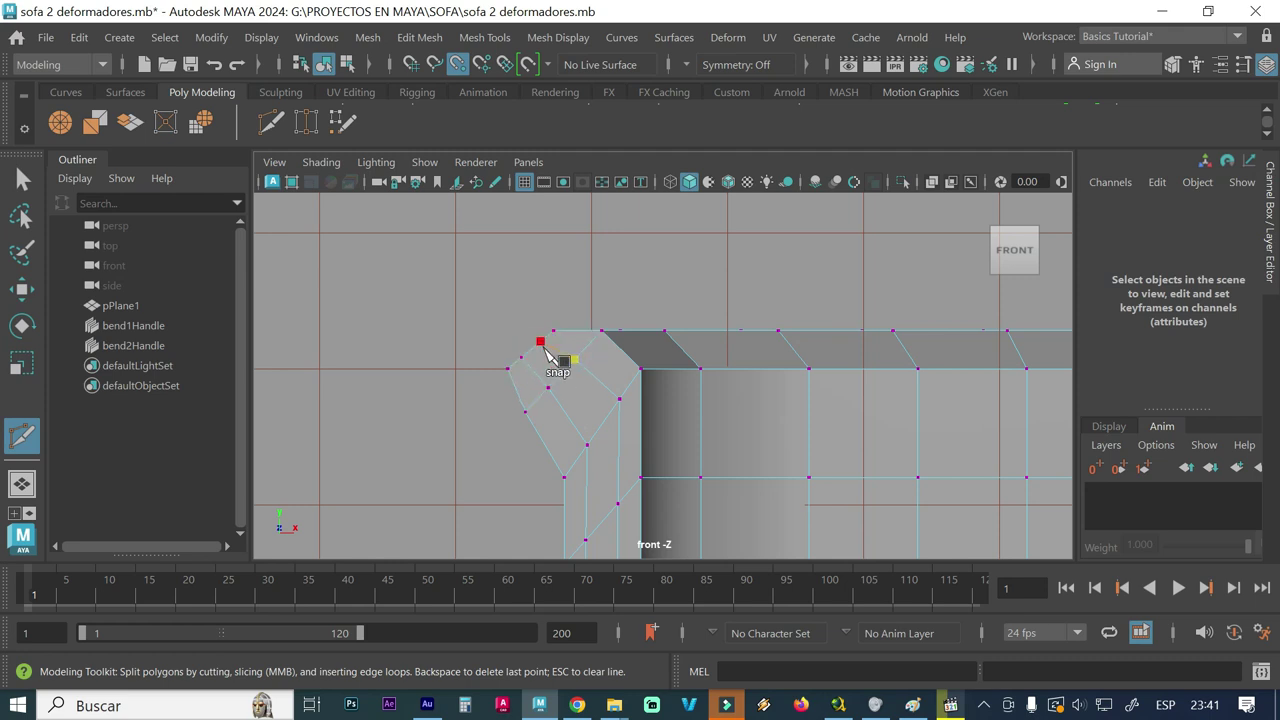
pyautogui.click(548, 387)
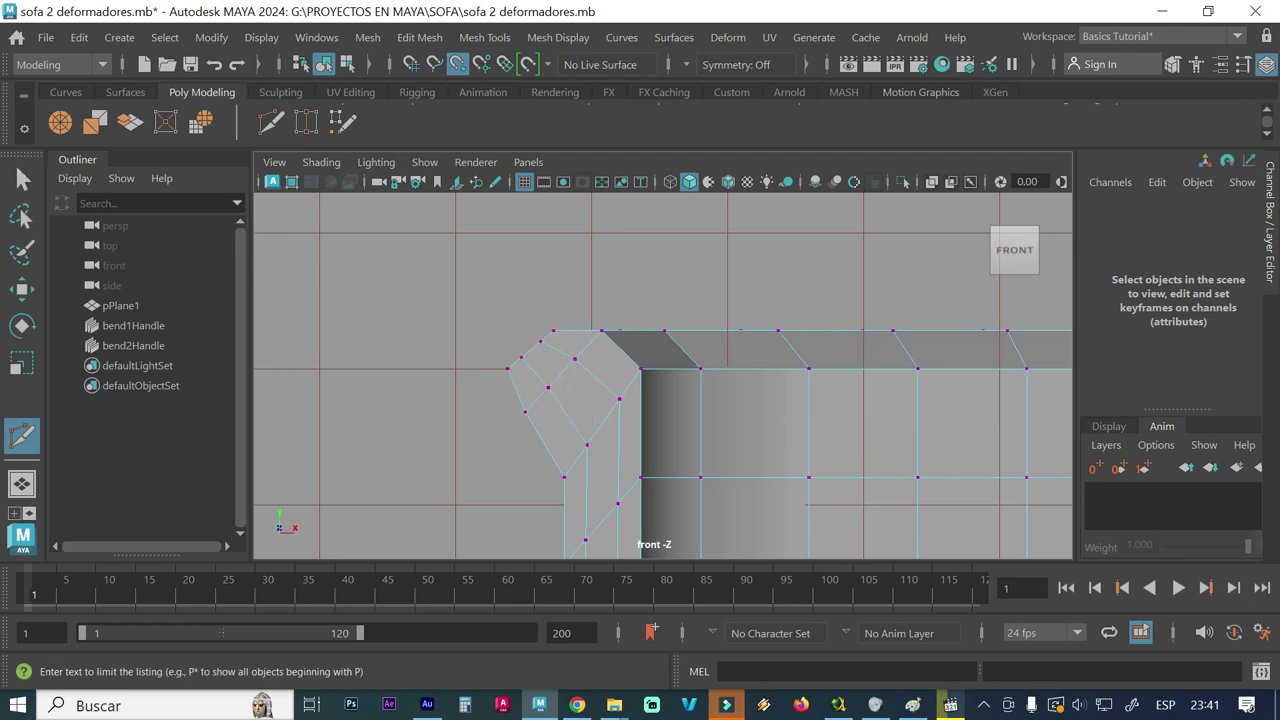
pyautogui.click(31, 188)
# Zoom out and maximize the perspective view from the four-view layout.
pyautogui.scroll(-2, 600, 376)
pyautogui.scroll(-2, 404, 370)
pyautogui.scroll(-2, 500, 412)
pyautogui.scroll(-2, 446, 428)
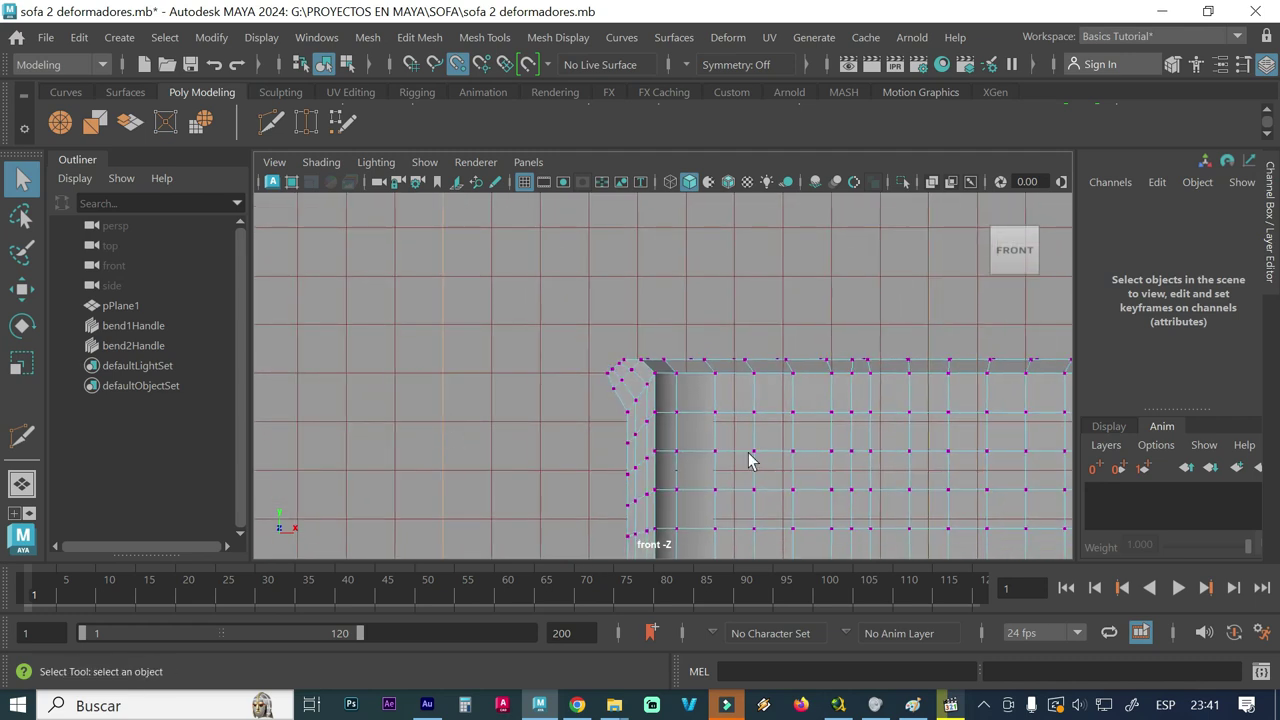
pyautogui.scroll(-2, 600, 420)
pyautogui.press('space')
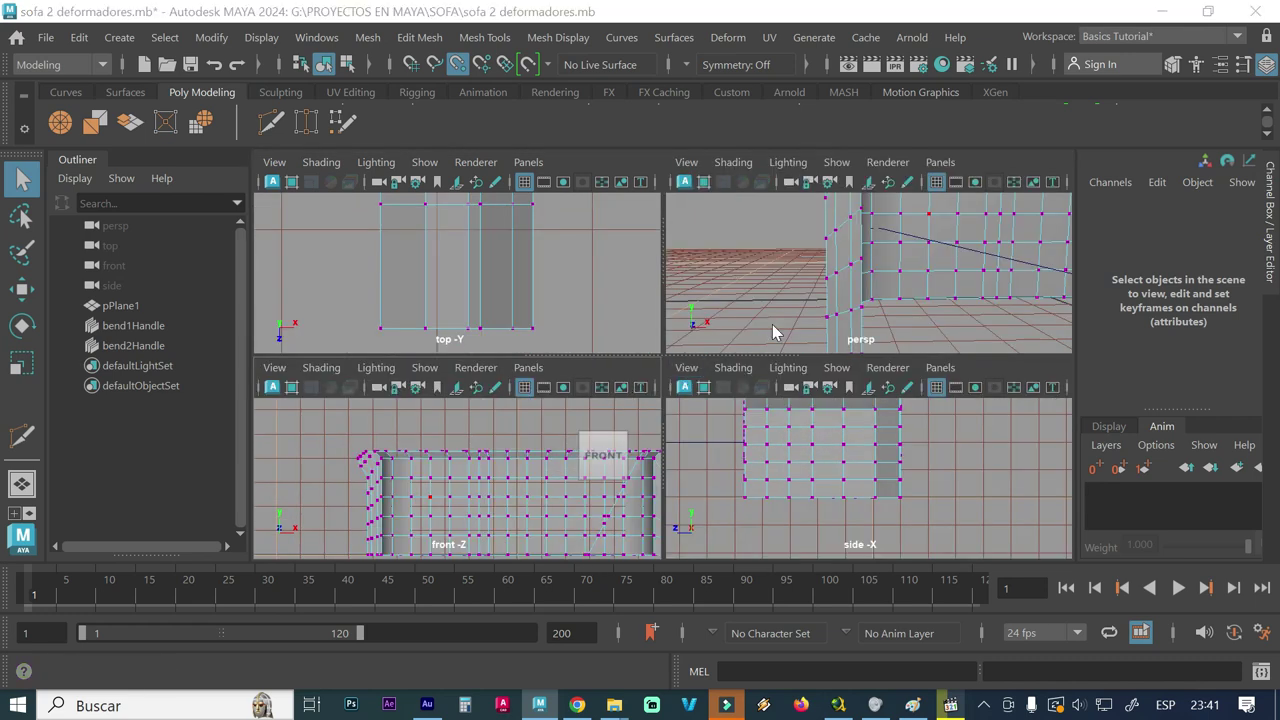
pyautogui.press('space')
pyautogui.scroll(-2, 800, 402)
pyautogui.scroll(-2, 760, 405)
pyautogui.scroll(-2, 715, 418)
pyautogui.scroll(-2, 640, 425)
pyautogui.scroll(2, 650, 430)
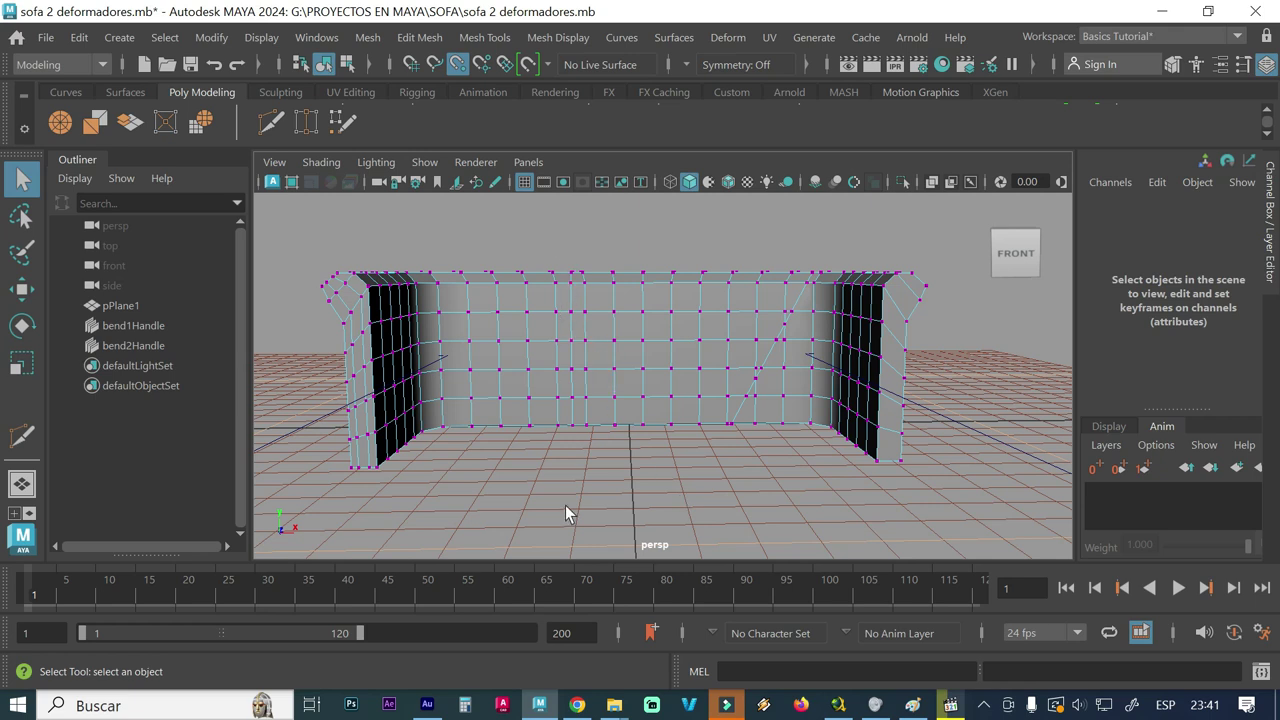
# Tumble around the sofa to inspect its ends, back and inside front.
pyautogui.keyDown('alt'); pyautogui.moveTo(557, 466); pyautogui.dragTo(659, 464); pyautogui.keyUp('alt')
pyautogui.scroll(3, 657, 465)
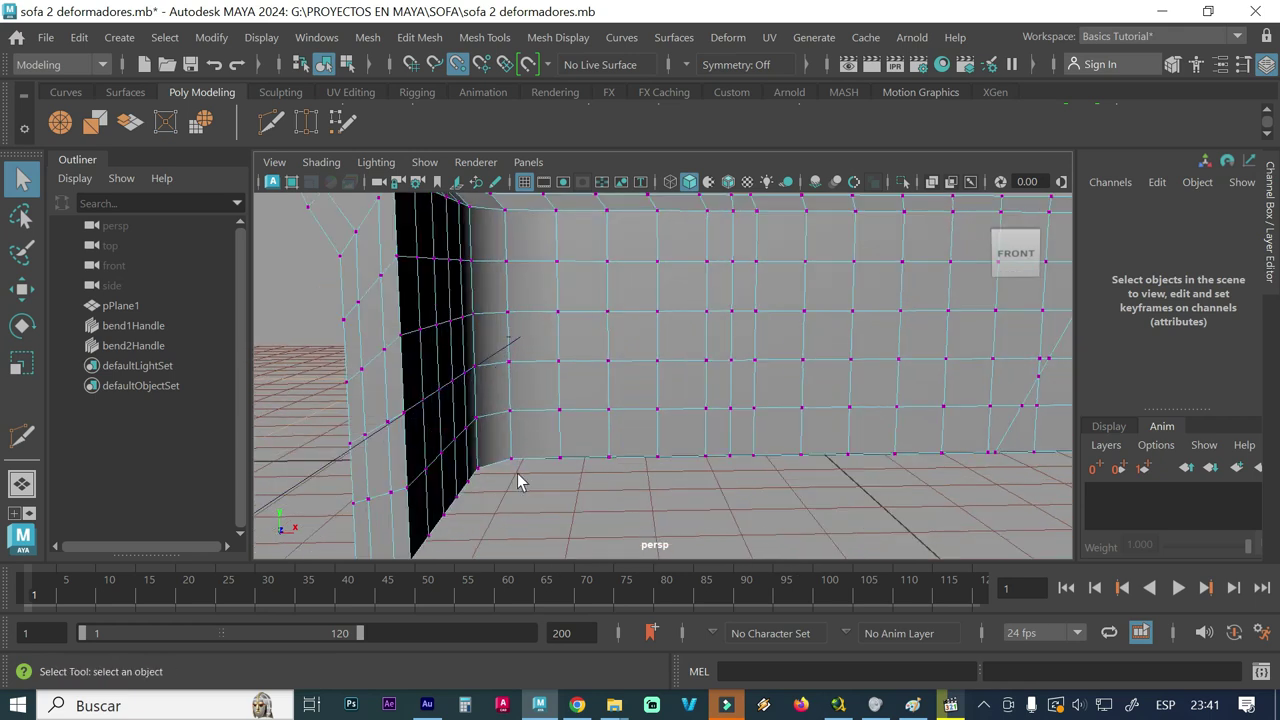
pyautogui.keyDown('alt'); pyautogui.moveTo(520, 480); pyautogui.dragTo(721, 413); pyautogui.keyUp('alt')
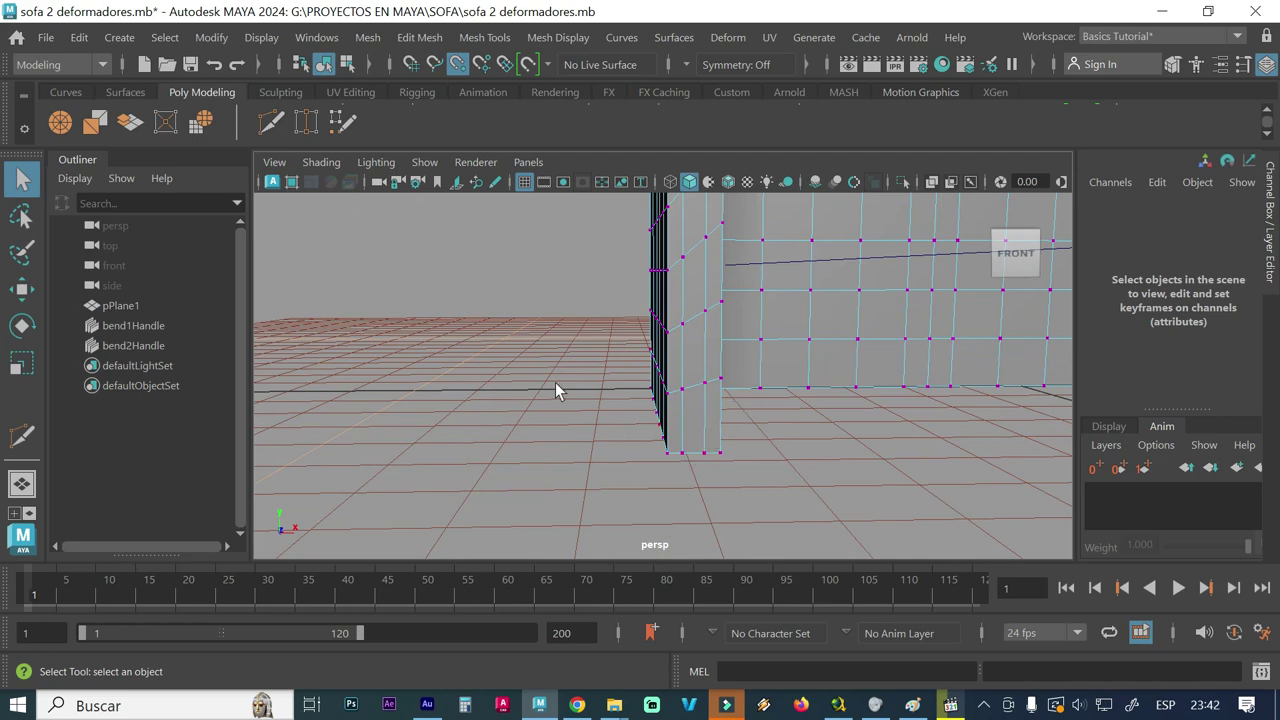
pyautogui.keyDown('alt'); pyautogui.moveTo(556, 390); pyautogui.dragTo(829, 388); pyautogui.keyUp('alt')
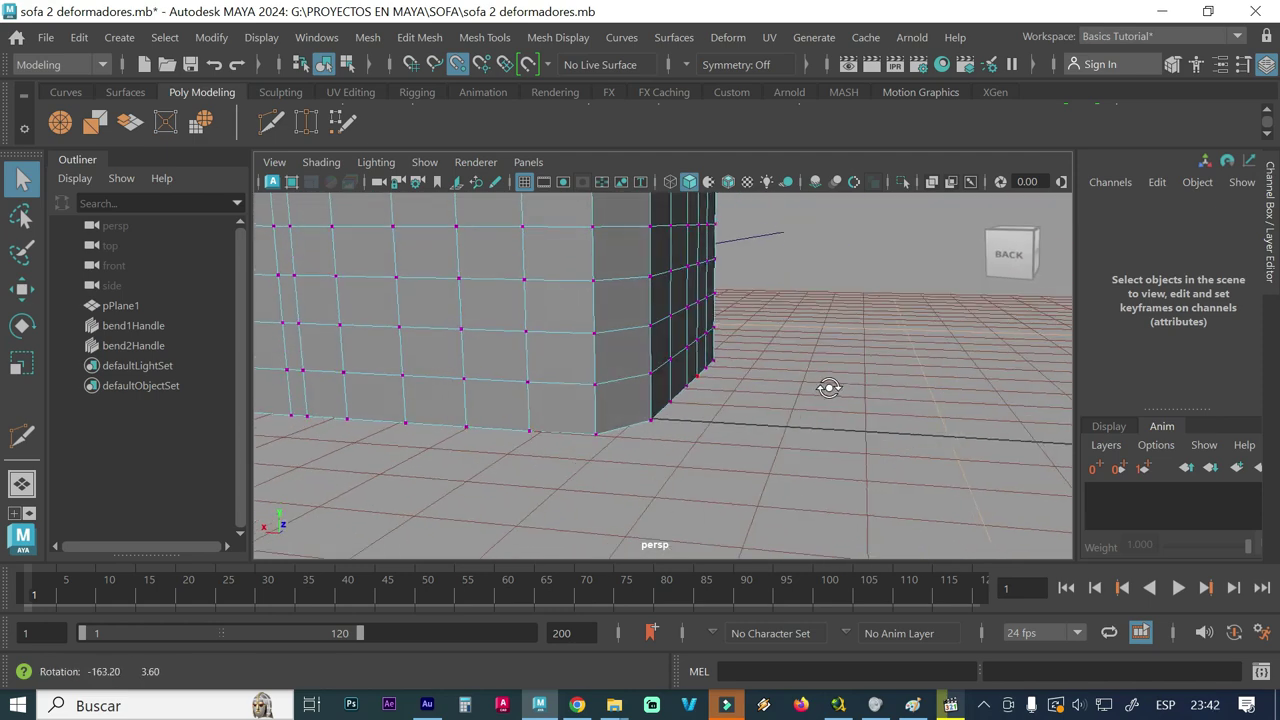
pyautogui.keyDown('alt'); pyautogui.moveTo(728, 362); pyautogui.dragTo(730, 460); pyautogui.keyUp('alt')
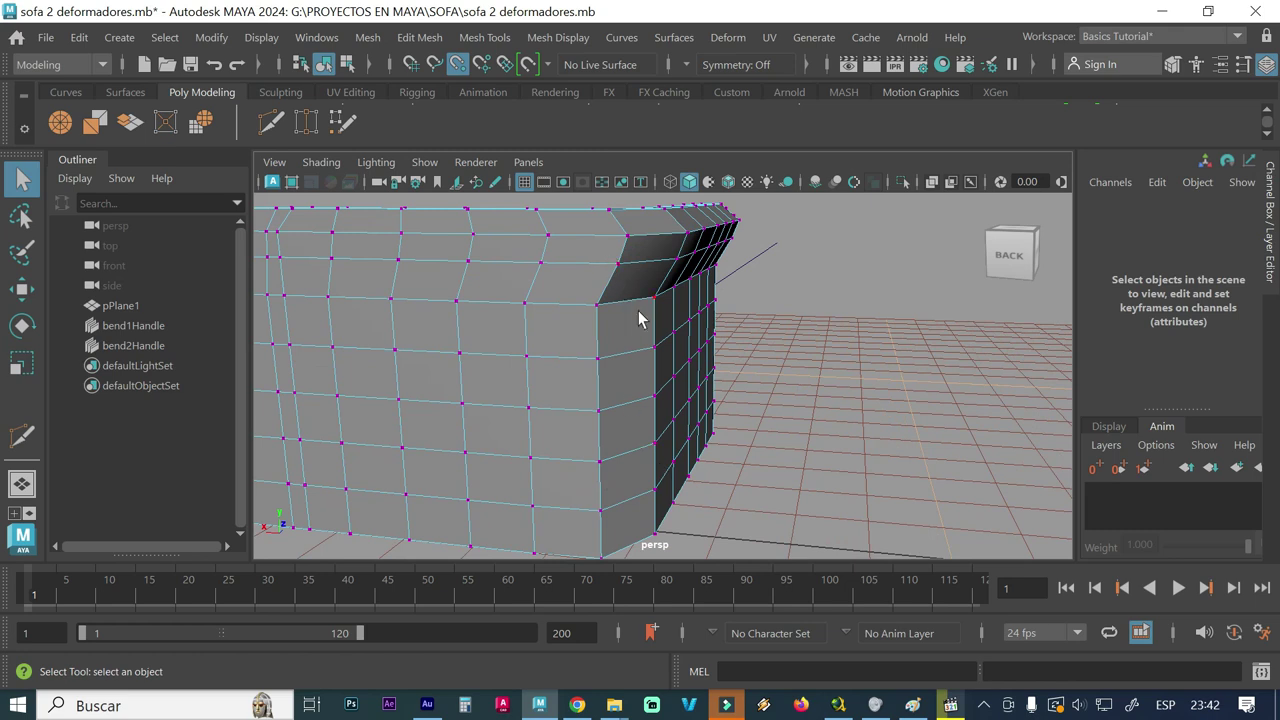
pyautogui.moveTo(647, 382)
pyautogui.keyDown('alt'); pyautogui.mouseDown()
pyautogui.moveTo(766, 367)
pyautogui.moveTo(683, 377)
pyautogui.mouseUp(); pyautogui.keyUp('alt')
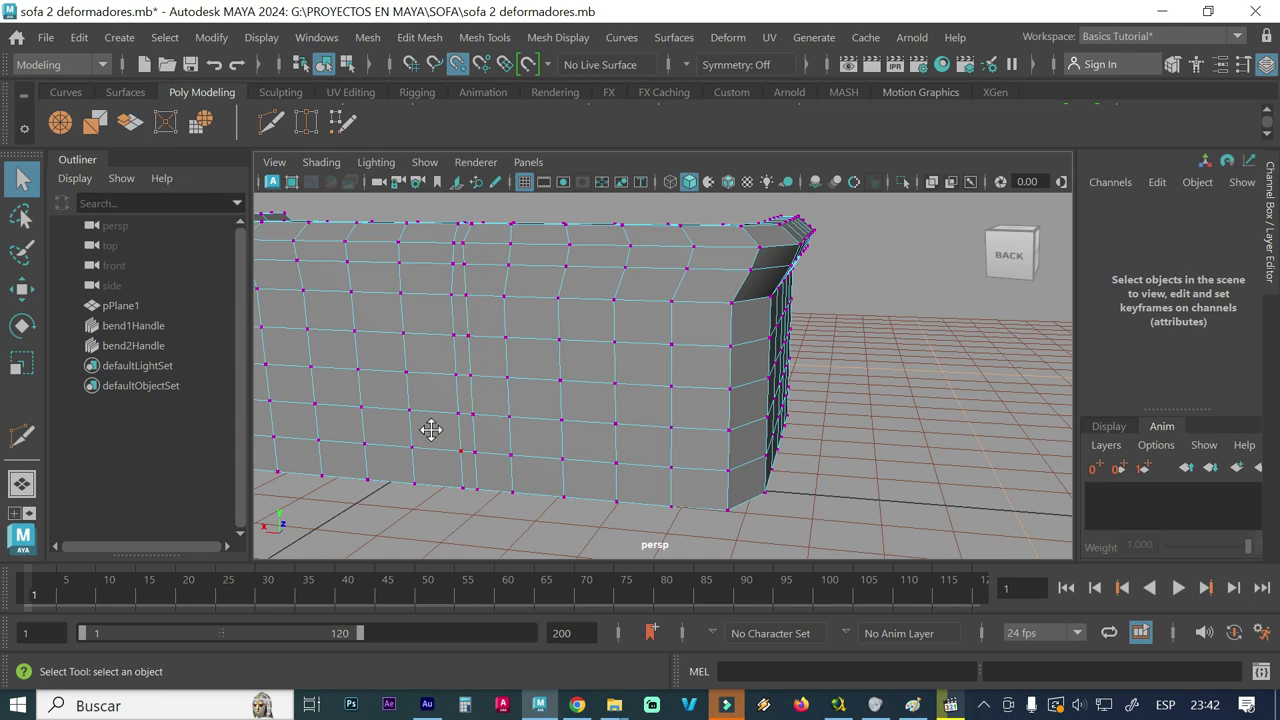
pyautogui.keyDown('alt'); pyautogui.moveTo(430, 429); pyautogui.dragTo(613, 421); pyautogui.keyUp('alt')
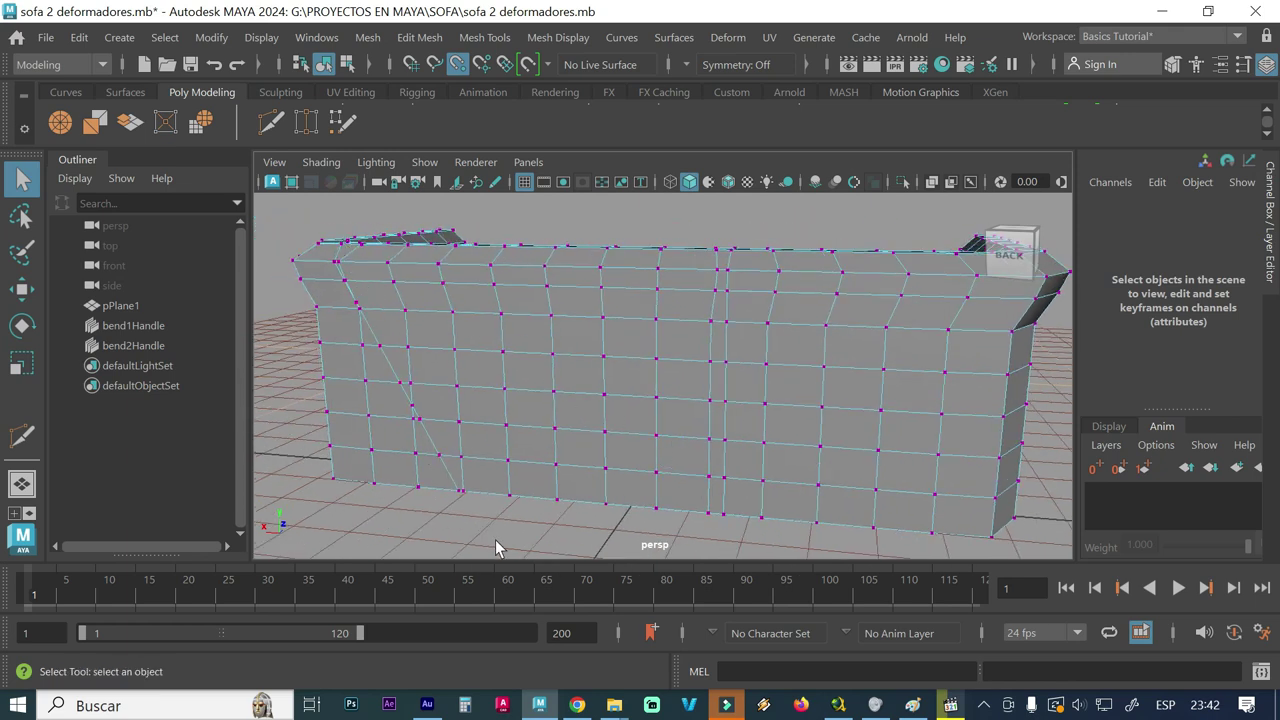
pyautogui.moveTo(826, 477)
pyautogui.keyDown('alt'); pyautogui.mouseDown()
pyautogui.moveTo(840, 463)
pyautogui.moveTo(597, 463)
pyautogui.moveTo(625, 447)
pyautogui.mouseUp(); pyautogui.keyUp('alt')
pyautogui.keyDown('alt'); pyautogui.moveTo(457, 471); pyautogui.dragTo(583, 443); pyautogui.keyUp('alt')
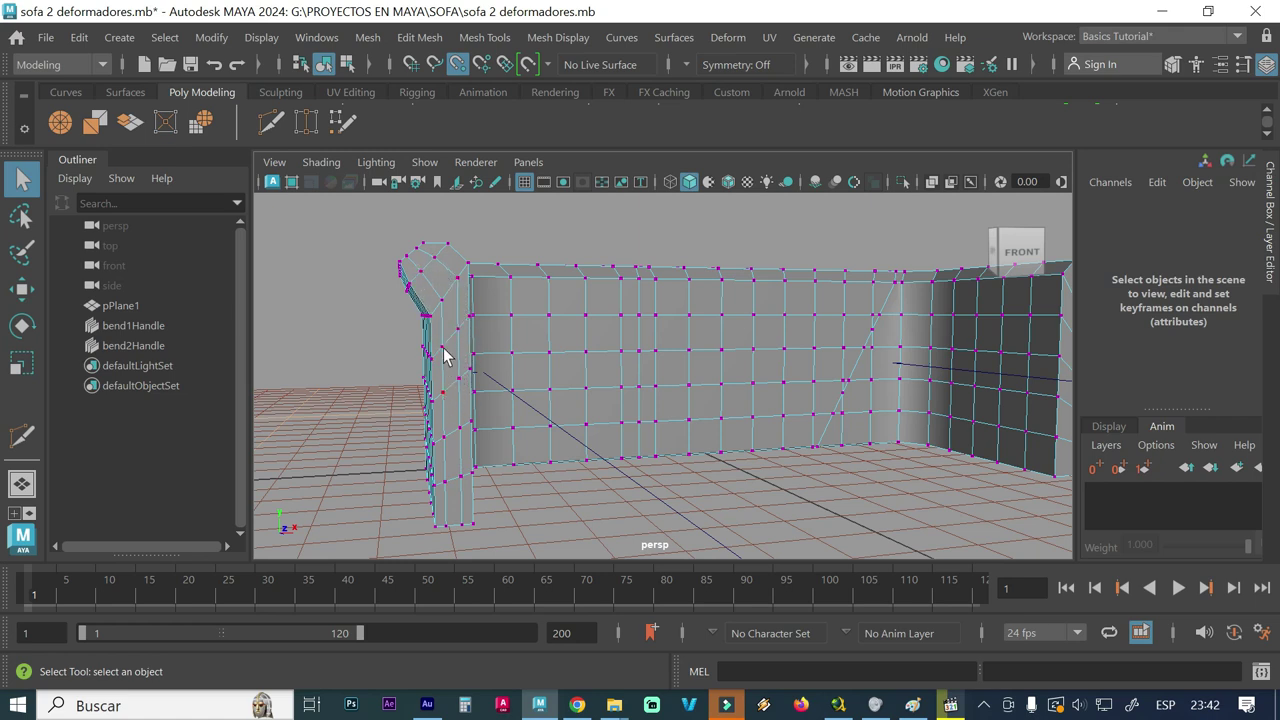
pyautogui.click(272, 122)
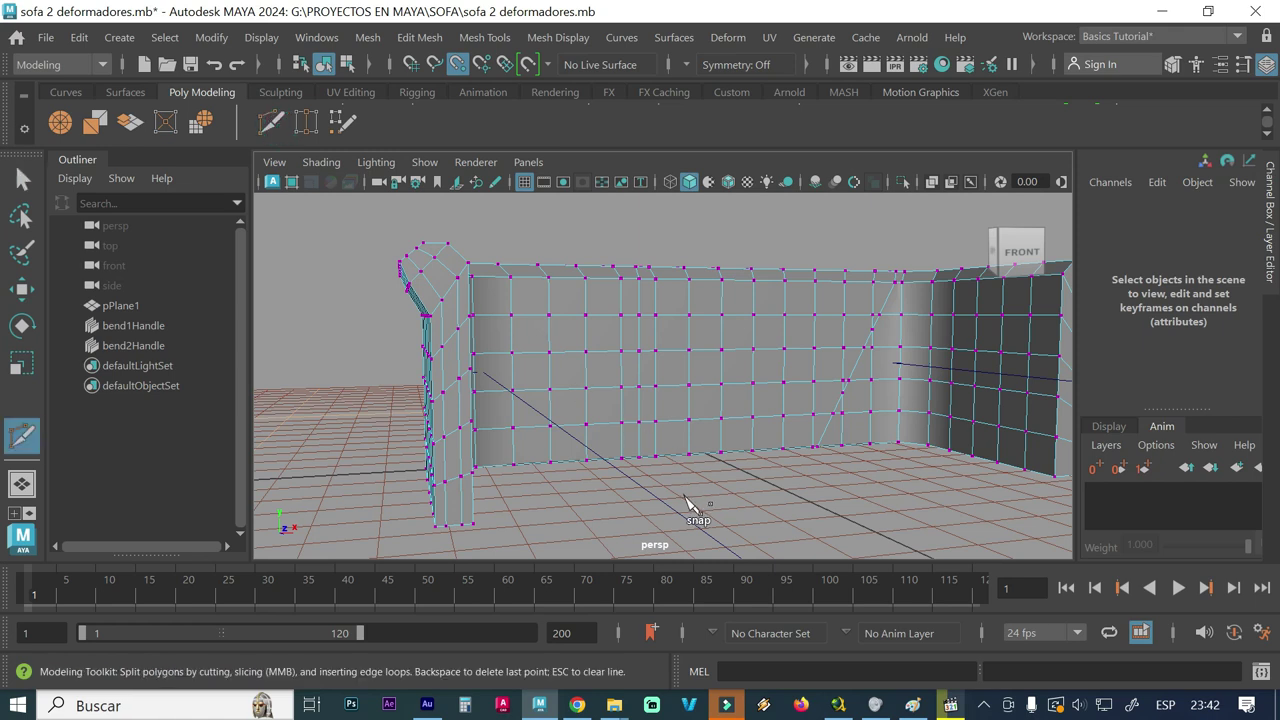
pyautogui.scroll(-2, 625, 422)
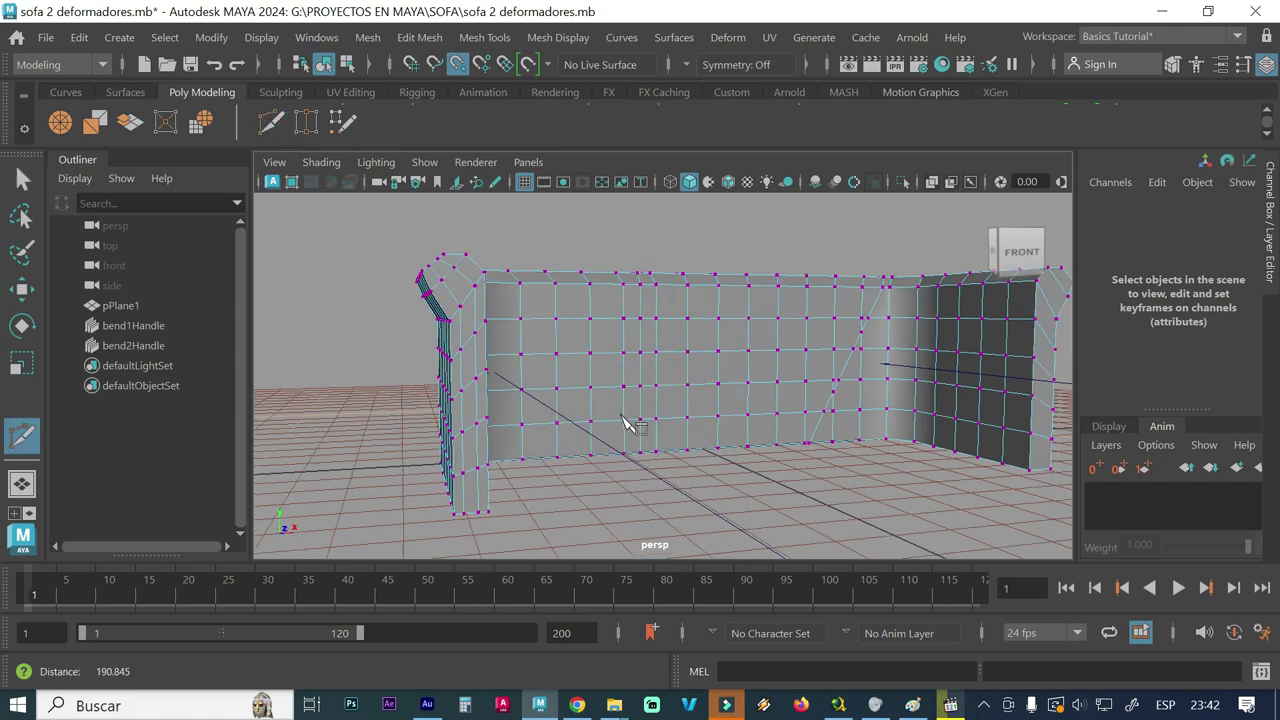
pyautogui.scroll(-2, 625, 422)
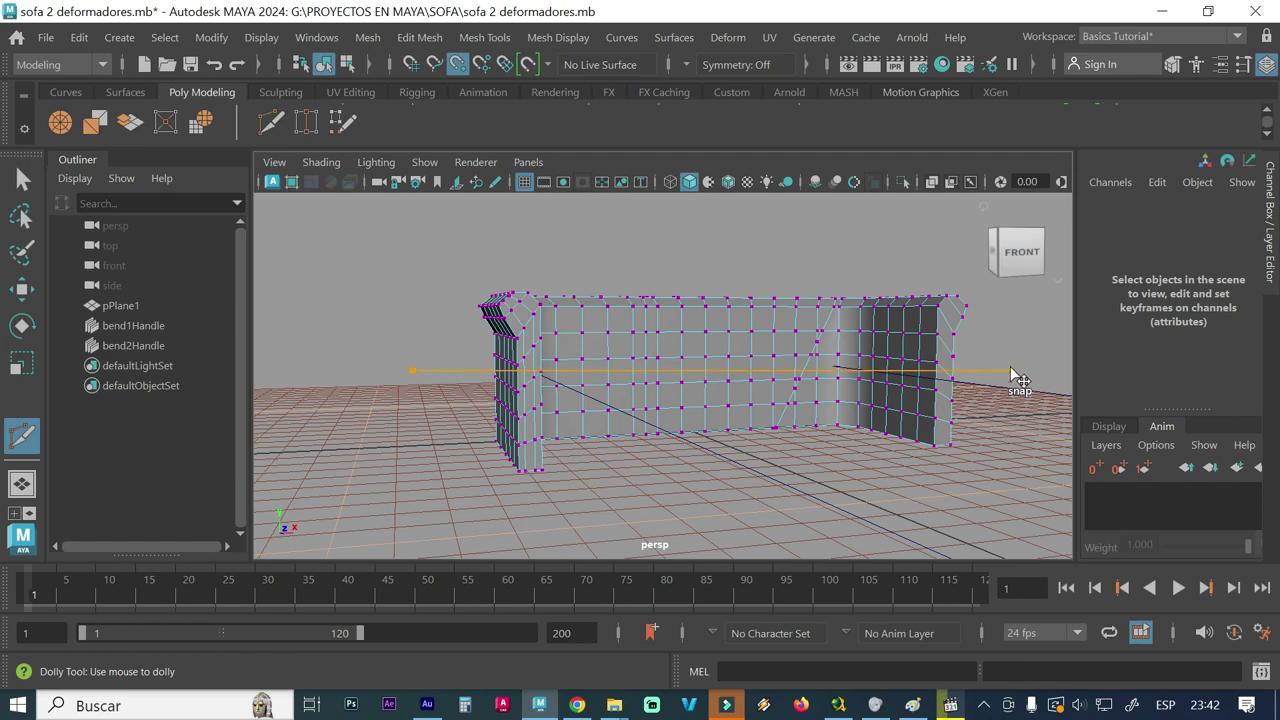
pyautogui.press('Escape')
pyautogui.keyDown('alt'); pyautogui.moveTo(395, 405); pyautogui.dragTo(686, 406); pyautogui.keyUp('alt')
pyautogui.moveTo(367, 425)
pyautogui.keyDown('alt'); pyautogui.mouseDown()
pyautogui.moveTo(657, 443)
pyautogui.moveTo(611, 434)
pyautogui.mouseUp(); pyautogui.keyUp('alt')
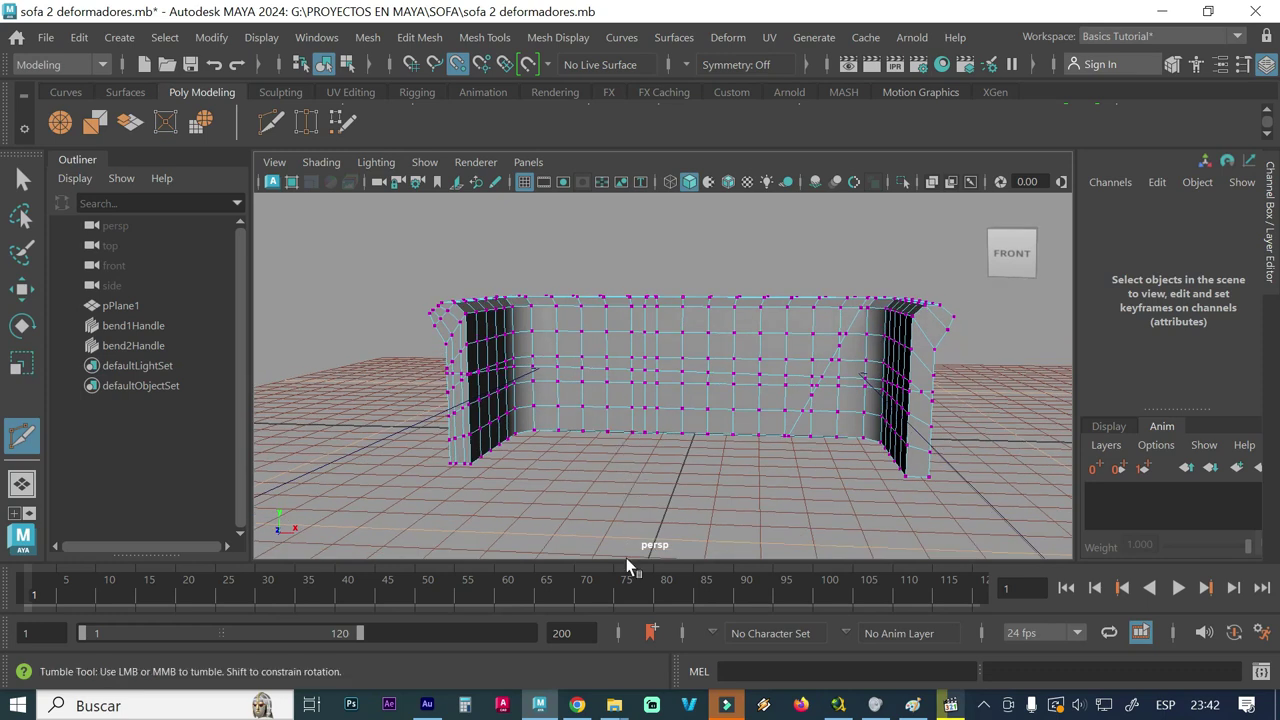
pyautogui.keyDown('alt'); pyautogui.moveTo(463, 477); pyautogui.dragTo(608, 489, button='right'); pyautogui.keyUp('alt')
pyautogui.moveTo(608, 489)
pyautogui.keyDown('alt'); pyautogui.mouseDown(button='middle')
pyautogui.moveTo(700, 451)
pyautogui.moveTo(770, 485)
pyautogui.mouseUp(button='middle'); pyautogui.keyUp('alt')
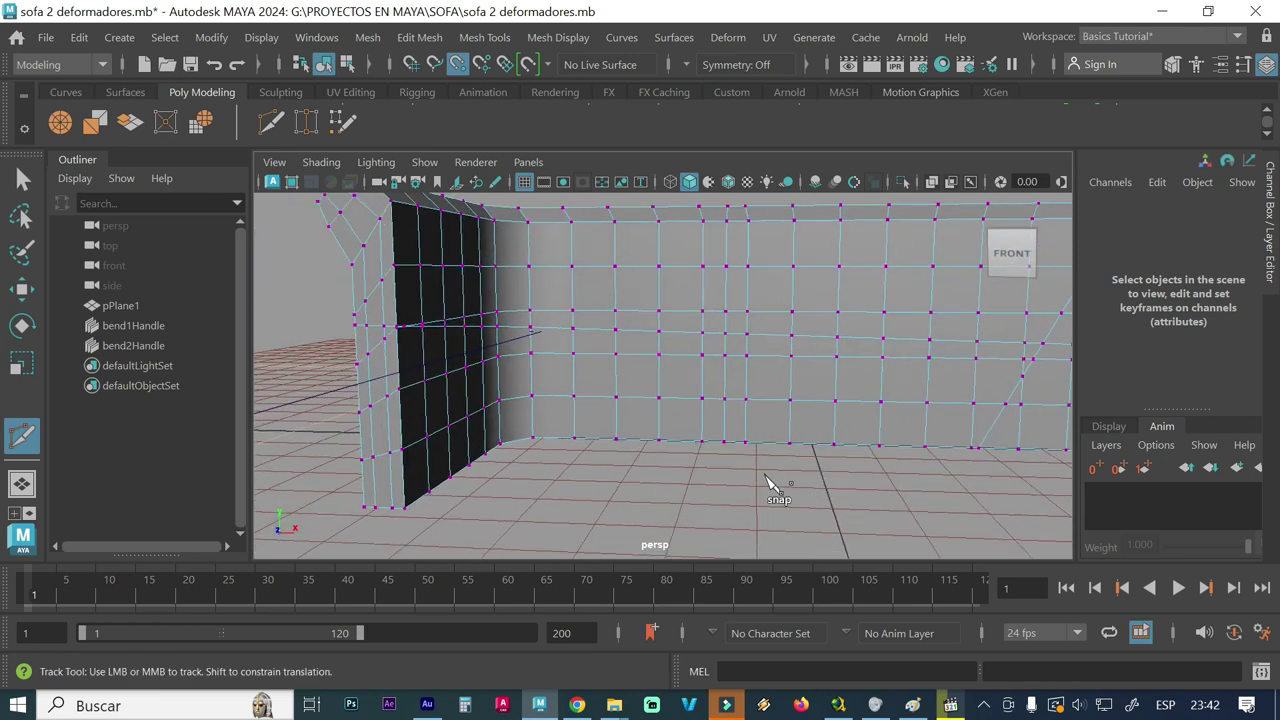
pyautogui.keyDown('alt'); pyautogui.moveTo(769, 483); pyautogui.dragTo(686, 477, button='right'); pyautogui.keyUp('alt')
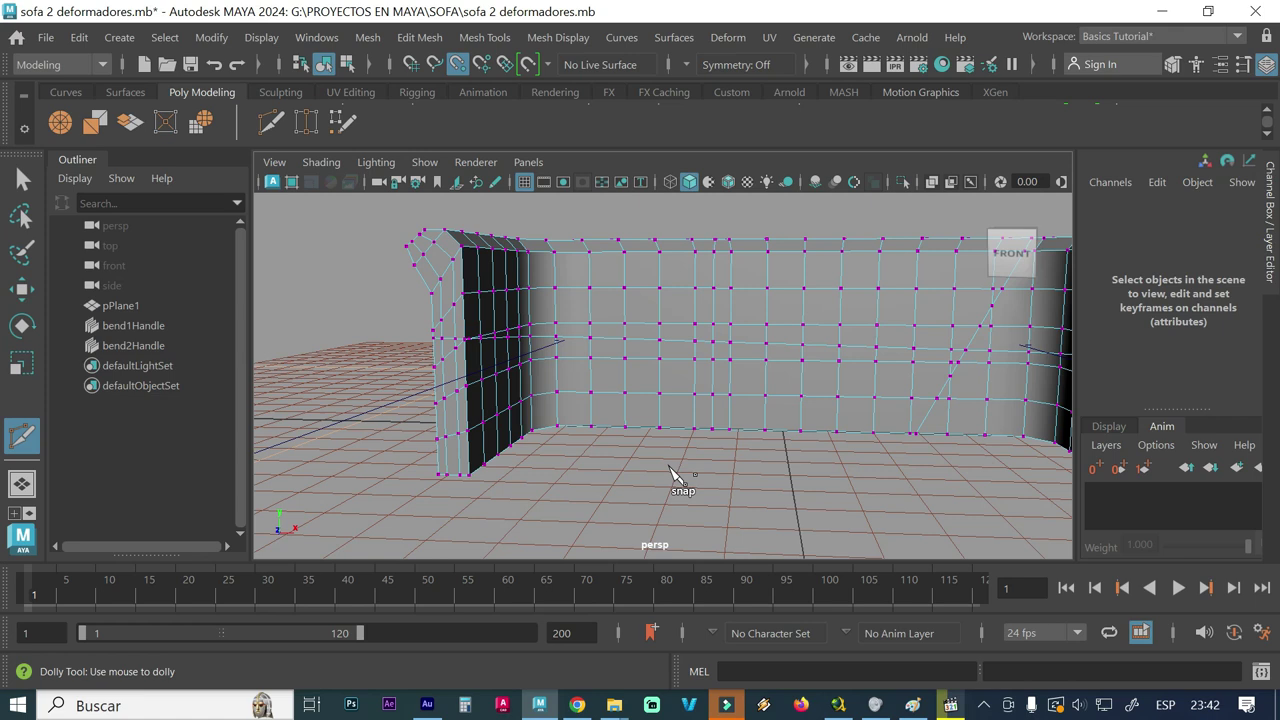